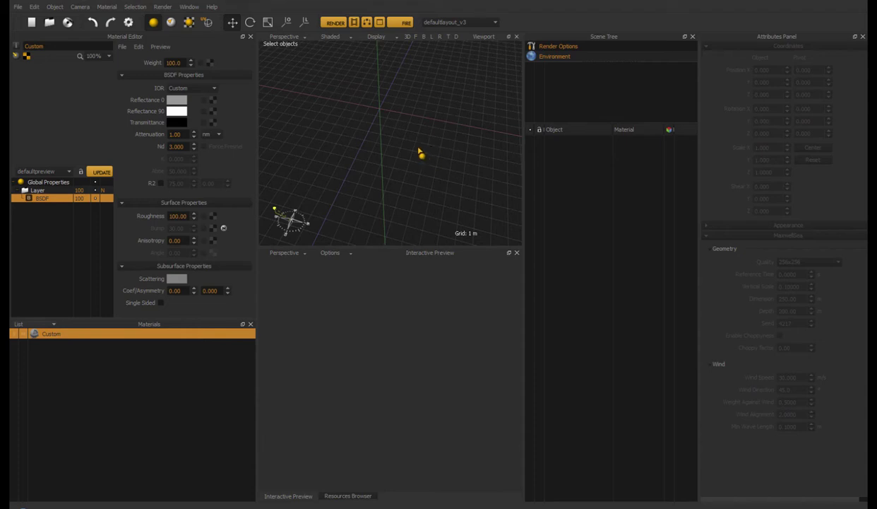
# Create a MaxwellSea extension object in the scene and frame it in the perspective viewport
pyautogui.keyDown('alt'); pyautogui.moveTo(419, 152); pyautogui.dragTo(420, 166, button='middle'); pyautogui.keyUp('alt')
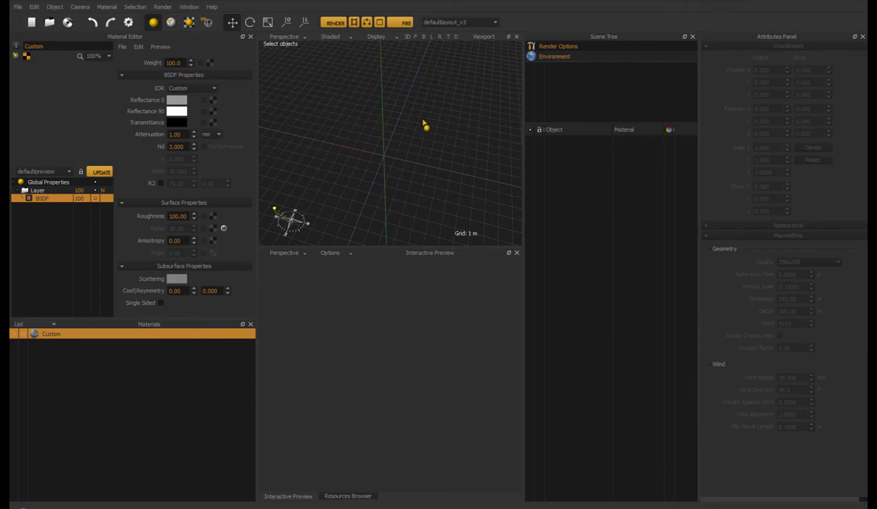
pyautogui.rightClick(565, 152)
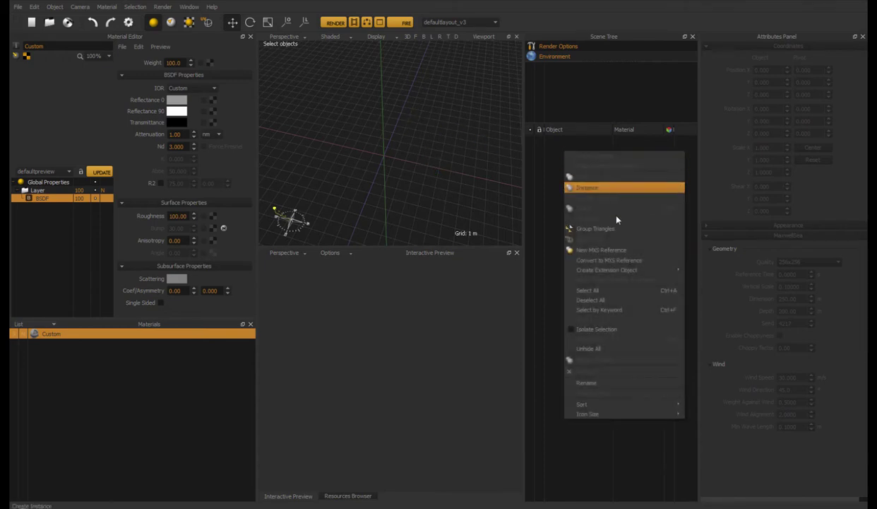
pyautogui.moveTo(598, 271)
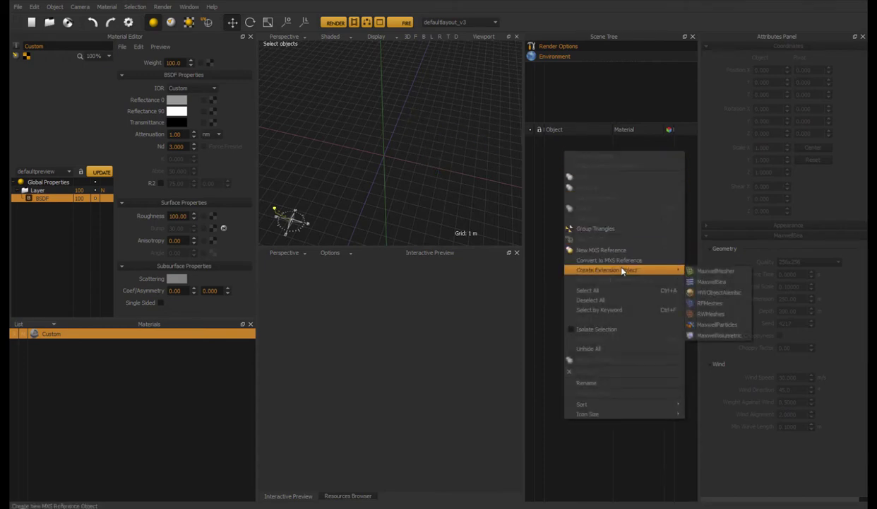
pyautogui.click(686, 270)
pyautogui.keyDown('alt'); pyautogui.moveTo(429, 210); pyautogui.dragTo(384, 159); pyautogui.keyUp('alt')
pyautogui.press('f')
pyautogui.keyDown('alt'); pyautogui.moveTo(396, 167); pyautogui.dragTo(409, 132, button='right'); pyautogui.keyUp('alt')
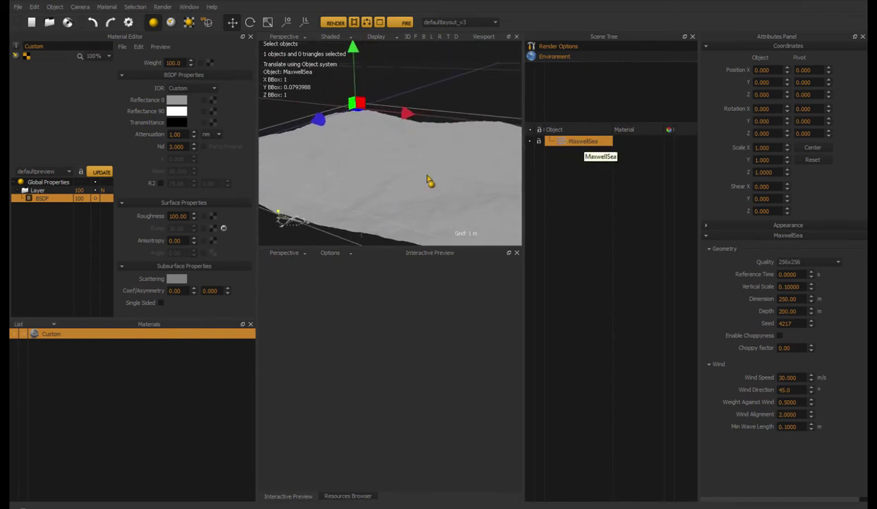
# Examine the sea object's wave surface and outer edges from low and high viewing angles
pyautogui.keyDown('alt'); pyautogui.moveTo(411, 186); pyautogui.dragTo(402, 162); pyautogui.keyUp('alt')
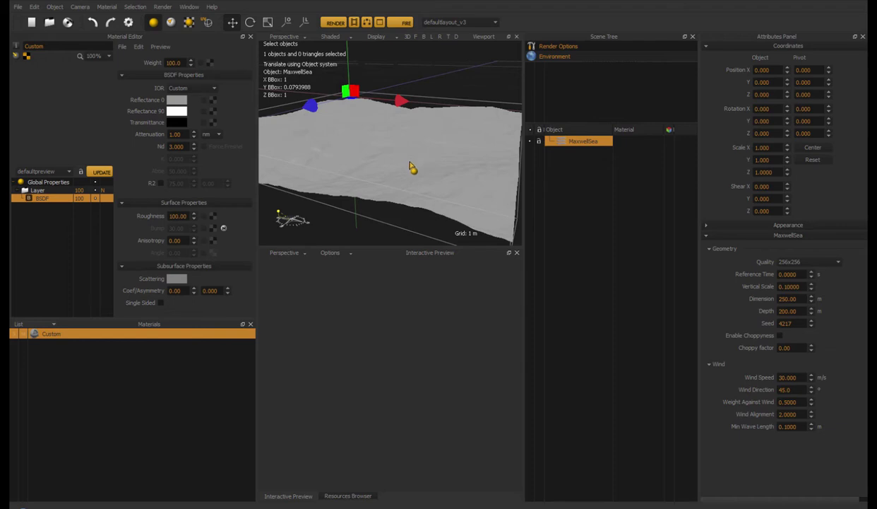
pyautogui.scroll(-2, 454, 153)
pyautogui.keyDown('alt'); pyautogui.moveTo(425, 174); pyautogui.dragTo(417, 175); pyautogui.keyUp('alt')
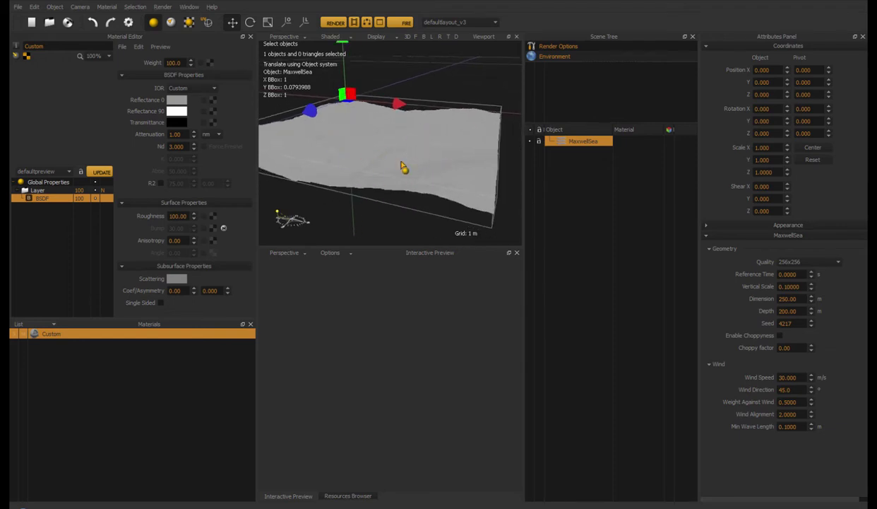
pyautogui.keyDown('alt'); pyautogui.moveTo(350, 177); pyautogui.dragTo(378, 170); pyautogui.keyUp('alt')
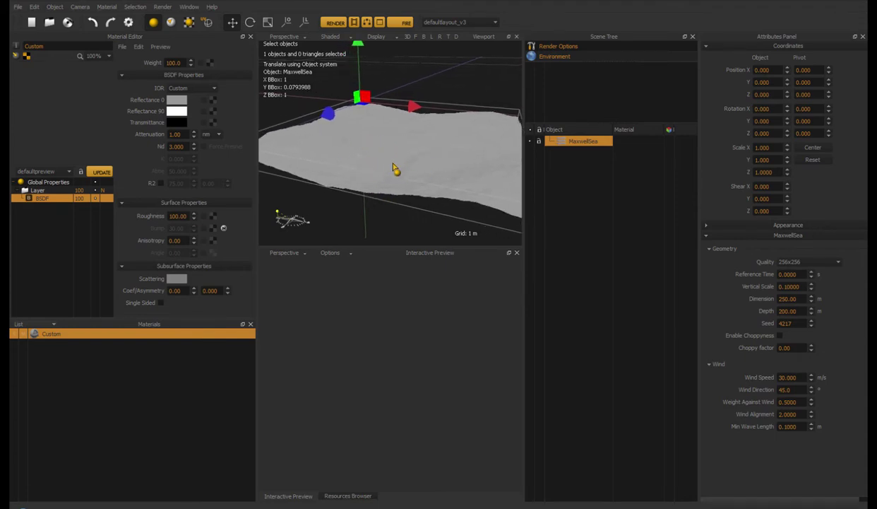
pyautogui.keyDown('alt'); pyautogui.moveTo(397, 170); pyautogui.dragTo(450, 173); pyautogui.keyUp('alt')
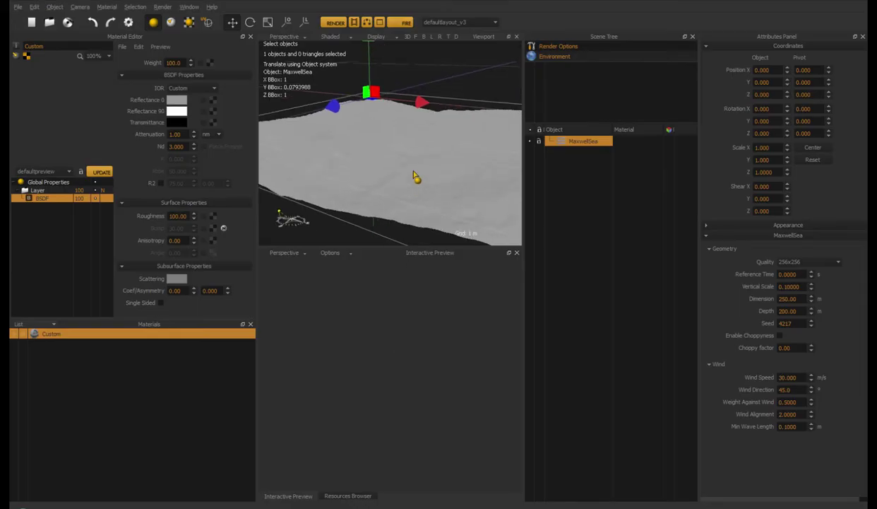
pyautogui.keyDown('alt'); pyautogui.moveTo(430, 164); pyautogui.dragTo(418, 160, button='middle'); pyautogui.keyUp('alt')
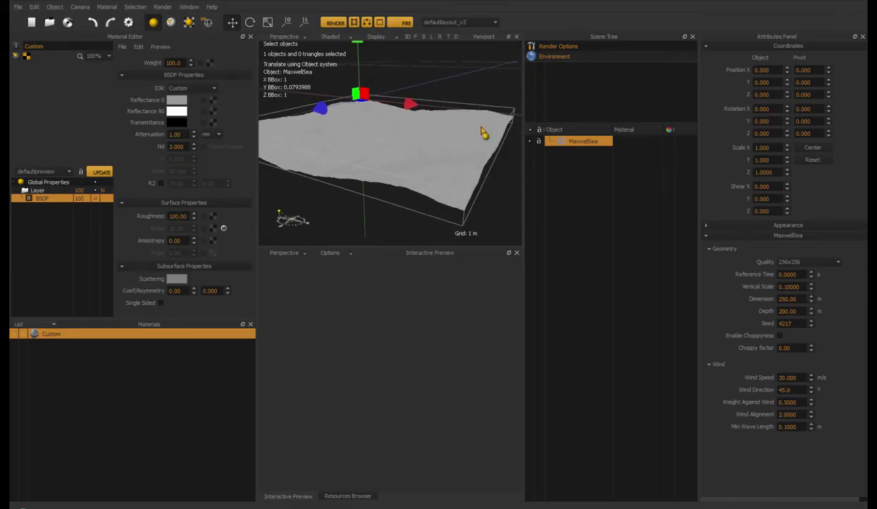
pyautogui.keyDown('alt'); pyautogui.moveTo(363, 127); pyautogui.dragTo(430, 181); pyautogui.keyUp('alt')
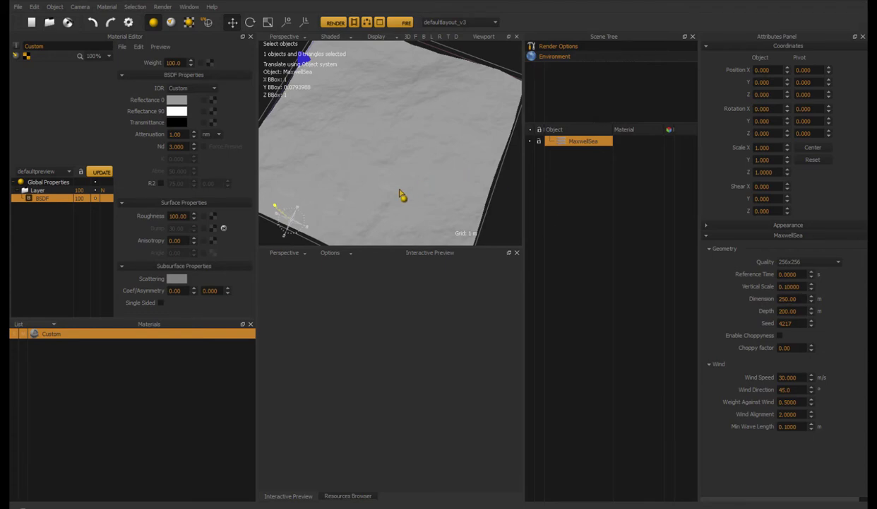
pyautogui.moveTo(395, 194)
pyautogui.keyDown('alt'); pyautogui.mouseDown()
pyautogui.moveTo(392, 162)
pyautogui.moveTo(444, 149)
pyautogui.moveTo(417, 174)
pyautogui.mouseUp(); pyautogui.keyUp('alt')
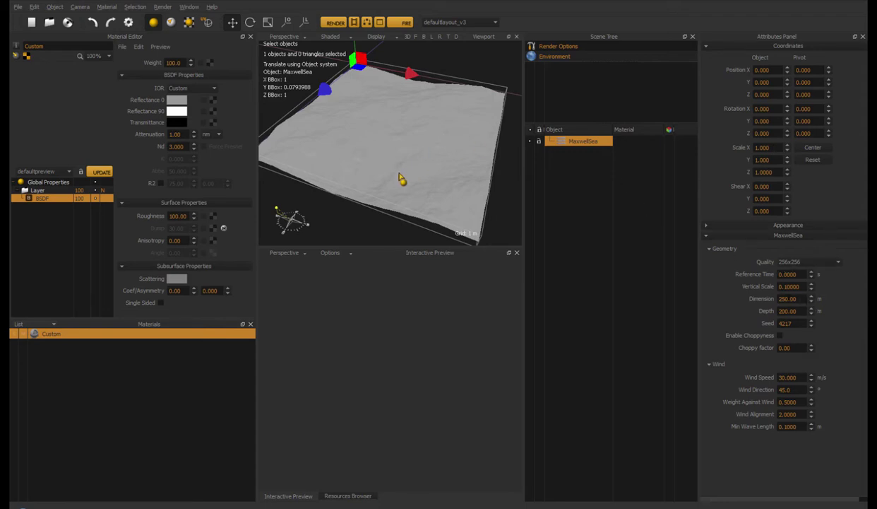
pyautogui.keyDown('alt'); pyautogui.moveTo(401, 180); pyautogui.dragTo(414, 151); pyautogui.keyUp('alt')
pyautogui.scroll(-1, 412, 147)
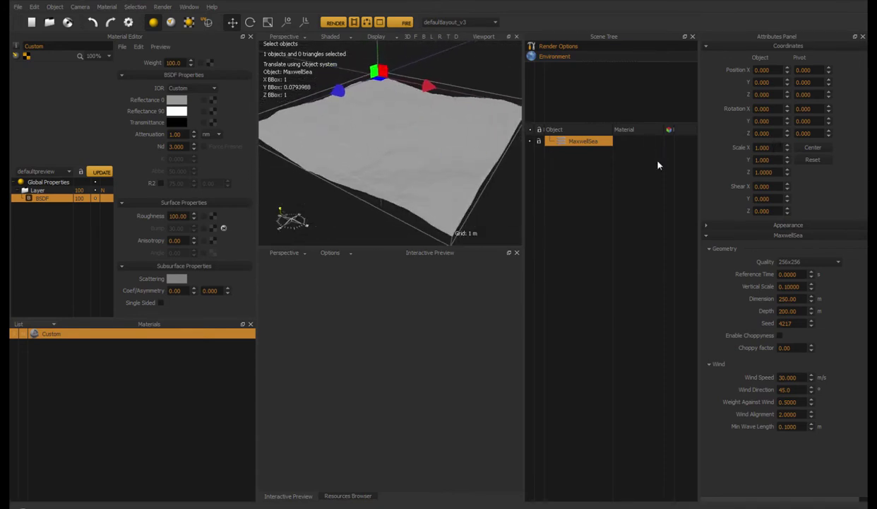
# Add a camera to the scene from a close view of the sea surface and look through it
pyautogui.keyDown('alt'); pyautogui.moveTo(401, 164); pyautogui.dragTo(391, 189); pyautogui.keyUp('alt')
pyautogui.keyDown('alt'); pyautogui.moveTo(391, 188); pyautogui.dragTo(412, 145, button='right'); pyautogui.keyUp('alt')
pyautogui.rightClick(556, 78)
pyautogui.click(576, 84)
pyautogui.click(568, 67)
pyautogui.moveTo(418, 124)
pyautogui.mouseDown()
pyautogui.moveTo(427, 117)
pyautogui.moveTo(417, 129)
pyautogui.mouseUp()
# Assign the Custom material to the MaxwellSea object and set its BSDF roughness to 0
pyautogui.moveTo(52, 337); pyautogui.dragTo(589, 141)
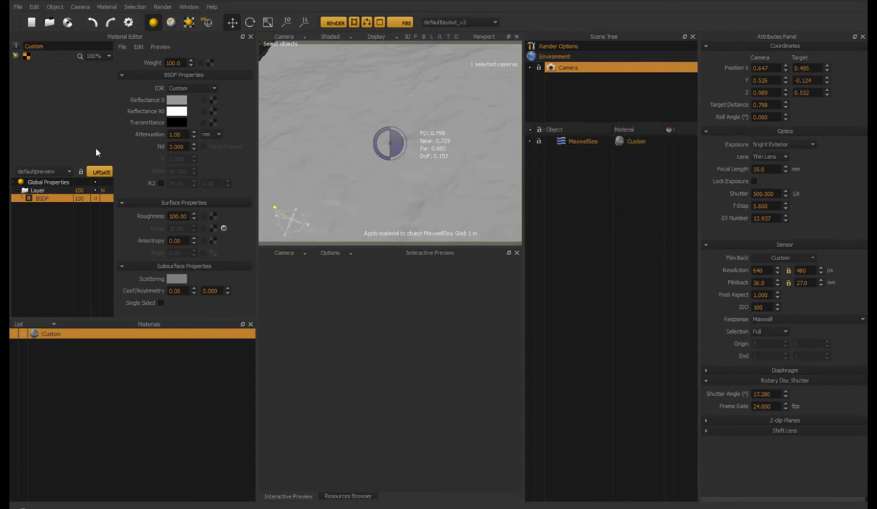
pyautogui.click(178, 215)
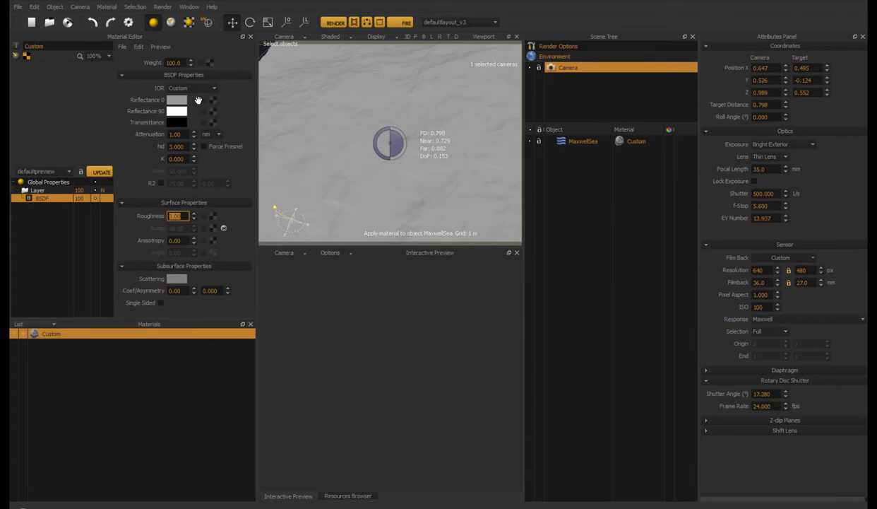
# Set the environment type to Sky with a physical sun and start the Fire interactive preview
pyautogui.click(402, 23)
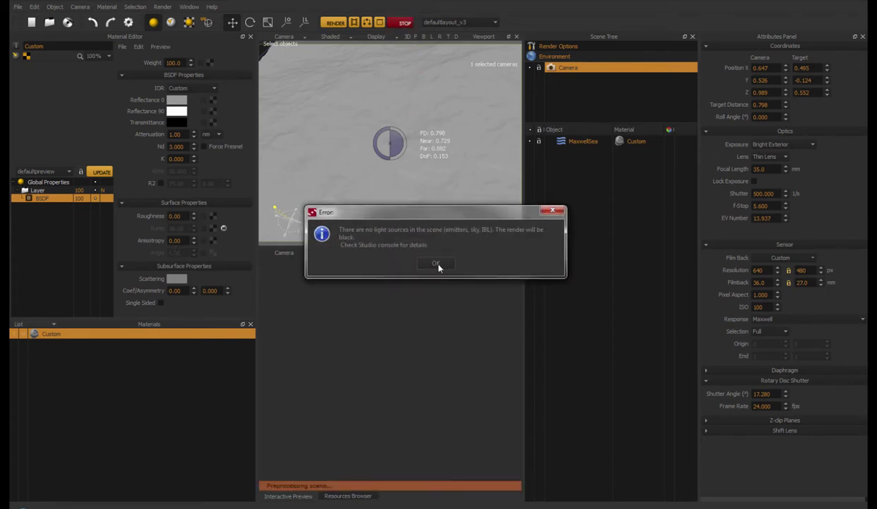
pyautogui.click(437, 264)
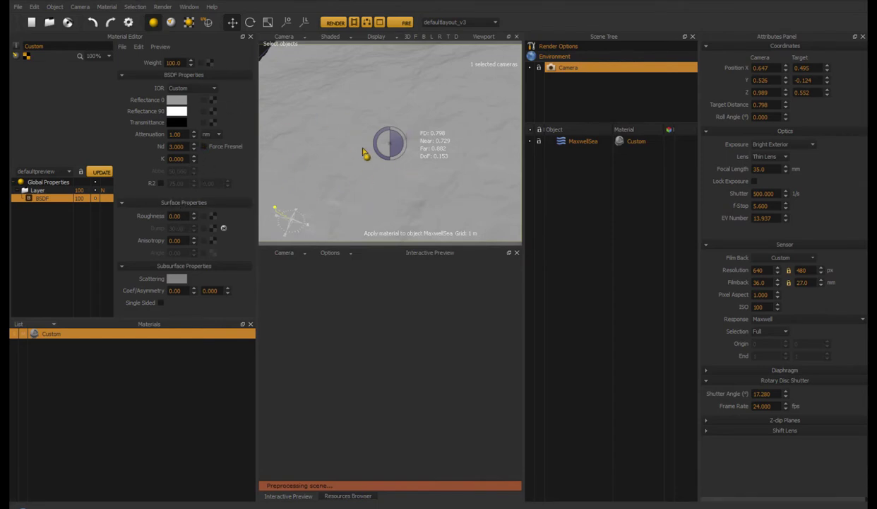
pyautogui.keyDown('alt'); pyautogui.moveTo(368, 154); pyautogui.dragTo(379, 152); pyautogui.keyUp('alt')
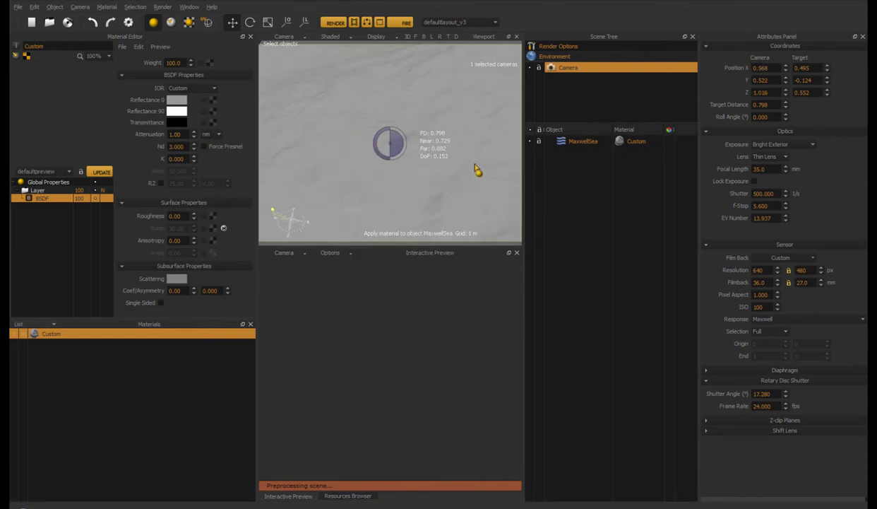
pyautogui.keyDown('alt'); pyautogui.moveTo(475, 166); pyautogui.dragTo(453, 159, button='middle'); pyautogui.keyUp('alt')
pyautogui.click(557, 57)
pyautogui.click(777, 51)
pyautogui.click(768, 68)
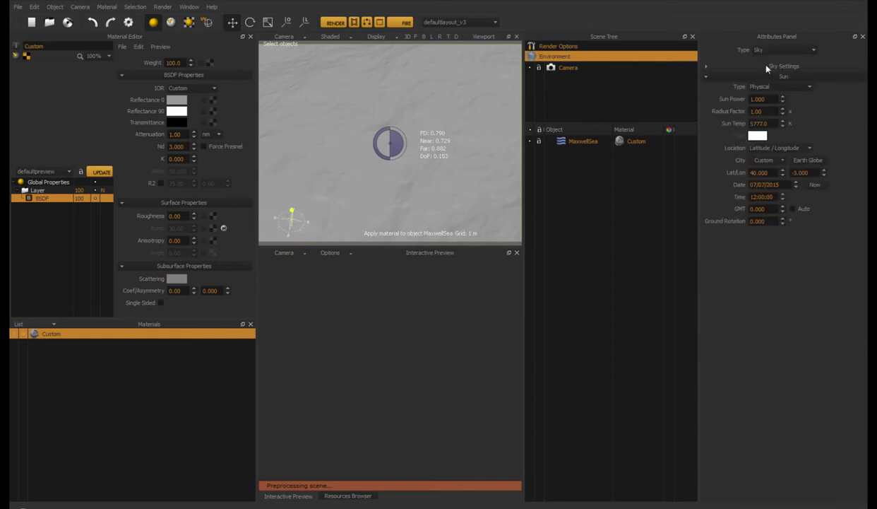
pyautogui.click(404, 22)
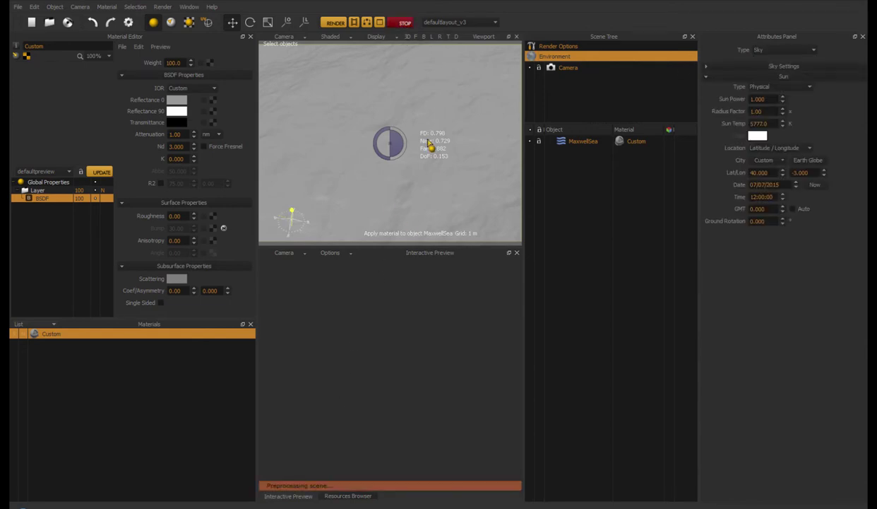
# Set the sun time to 18:00 and pull the camera back to show the whole sea patch
pyautogui.keyDown('alt'); pyautogui.moveTo(466, 137); pyautogui.dragTo(424, 131); pyautogui.keyUp('alt')
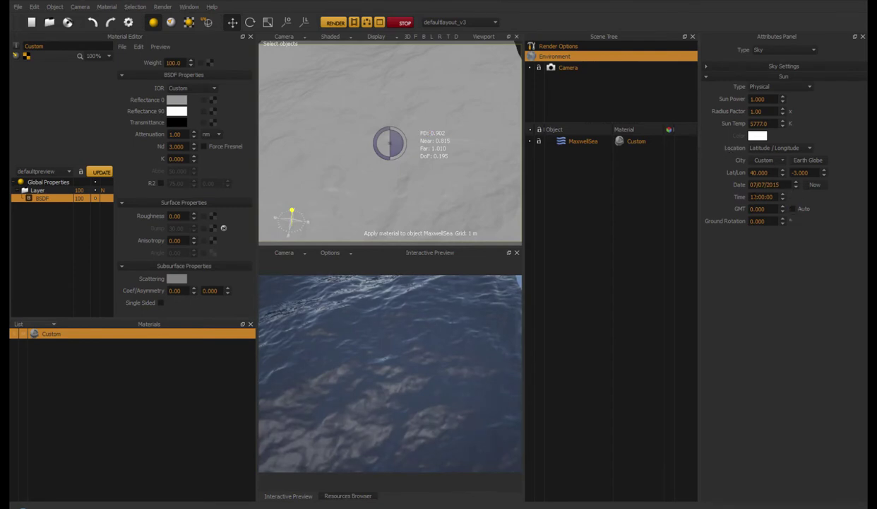
pyautogui.click(782, 199)
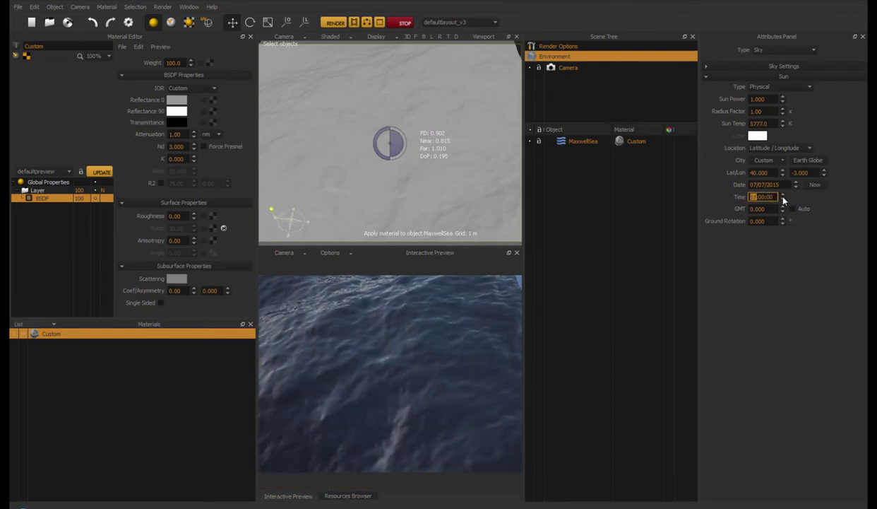
pyautogui.keyDown('alt'); pyautogui.moveTo(452, 124); pyautogui.dragTo(416, 168, button='right'); pyautogui.keyUp('alt')
pyautogui.keyDown('alt'); pyautogui.moveTo(417, 168); pyautogui.dragTo(398, 184); pyautogui.keyUp('alt')
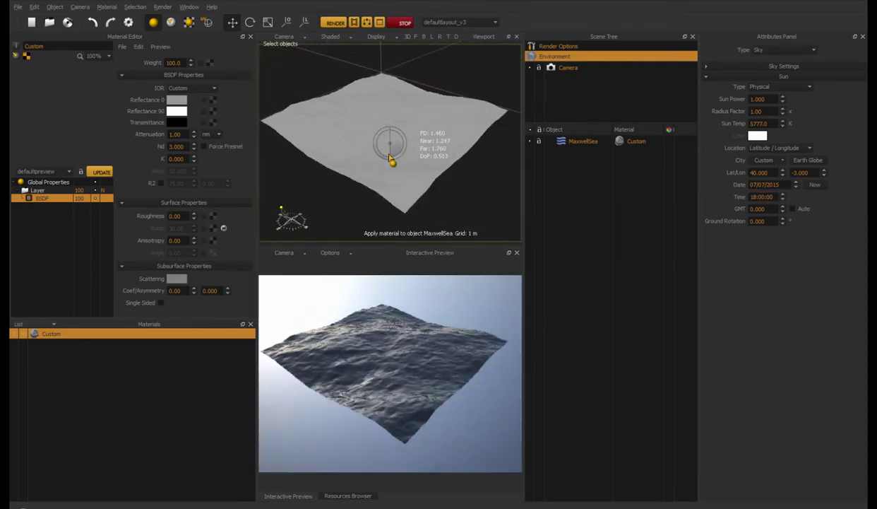
pyautogui.scroll(-1, 415, 161)
pyautogui.moveTo(438, 137)
pyautogui.keyDown('alt'); pyautogui.mouseDown()
pyautogui.moveTo(428, 145)
pyautogui.moveTo(425, 130)
pyautogui.mouseUp(); pyautogui.keyUp('alt')
# Set the MaxwellSea object's scale to 100 on all axes and reframe the camera on its surface
pyautogui.click(581, 142)
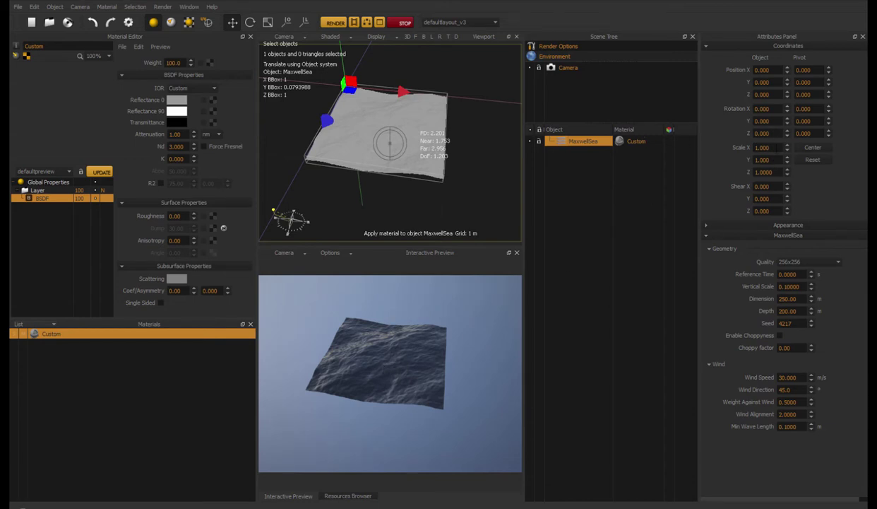
pyautogui.moveTo(777, 147); pyautogui.dragTo(735, 145)
pyautogui.write('100')
pyautogui.press('Return')
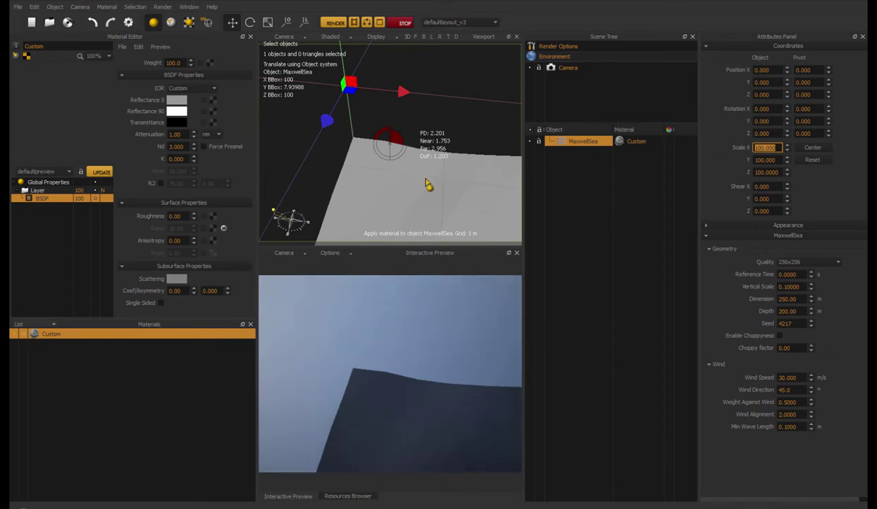
pyautogui.keyDown('alt'); pyautogui.moveTo(436, 200); pyautogui.dragTo(407, 161, button='middle'); pyautogui.keyUp('alt')
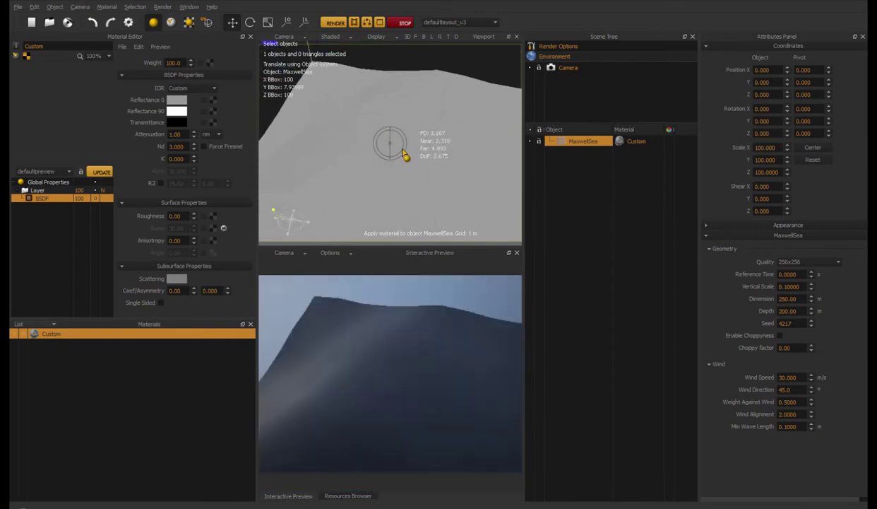
pyautogui.keyDown('alt'); pyautogui.moveTo(415, 155); pyautogui.dragTo(435, 201, button='right'); pyautogui.keyUp('alt')
pyautogui.keyDown('alt'); pyautogui.moveTo(435, 201); pyautogui.dragTo(403, 159, button='middle'); pyautogui.keyUp('alt')
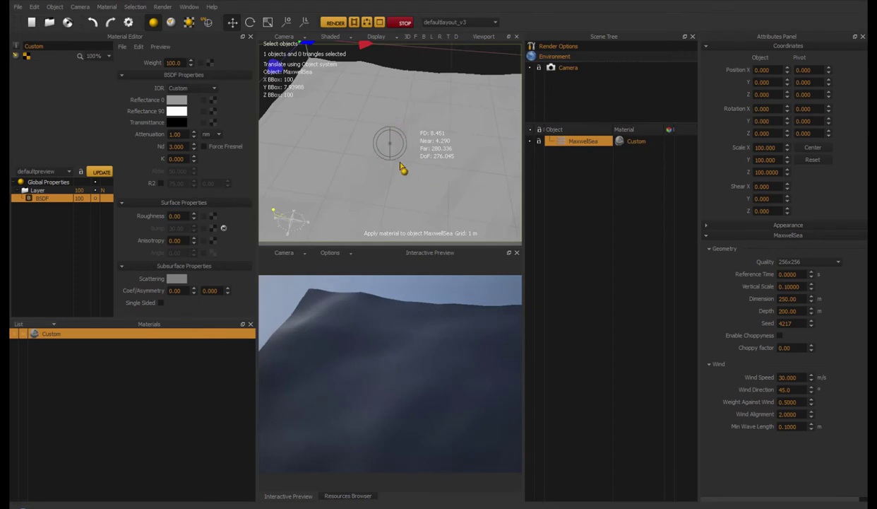
pyautogui.keyDown('alt'); pyautogui.moveTo(435, 133); pyautogui.dragTo(448, 154); pyautogui.keyUp('alt')
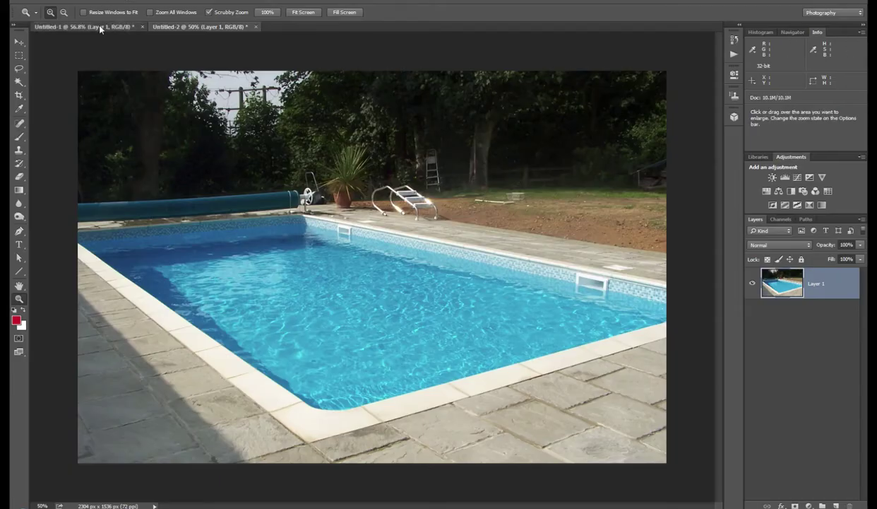
# In Photoshop, zoom into the bearded man's portrait down to individual pixels, then return to Maxwell Studio
pyautogui.click(96, 26)
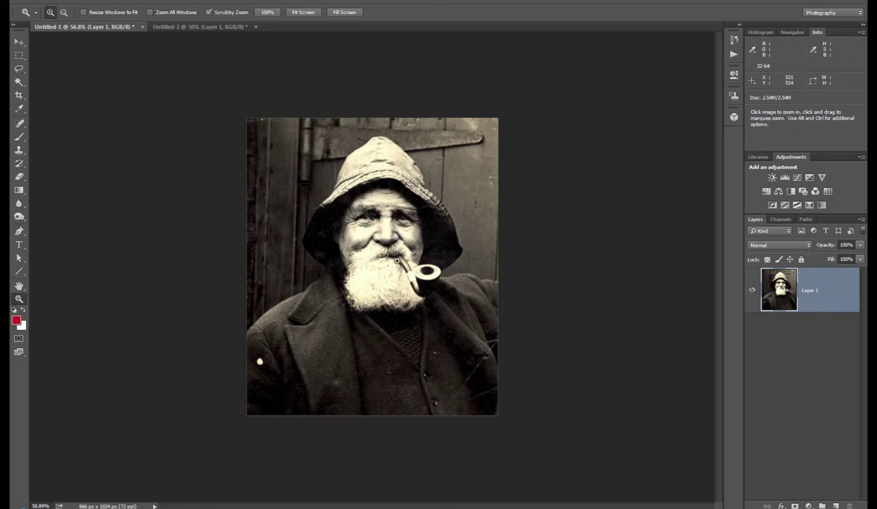
pyautogui.moveTo(395, 256); pyautogui.dragTo(474, 231)
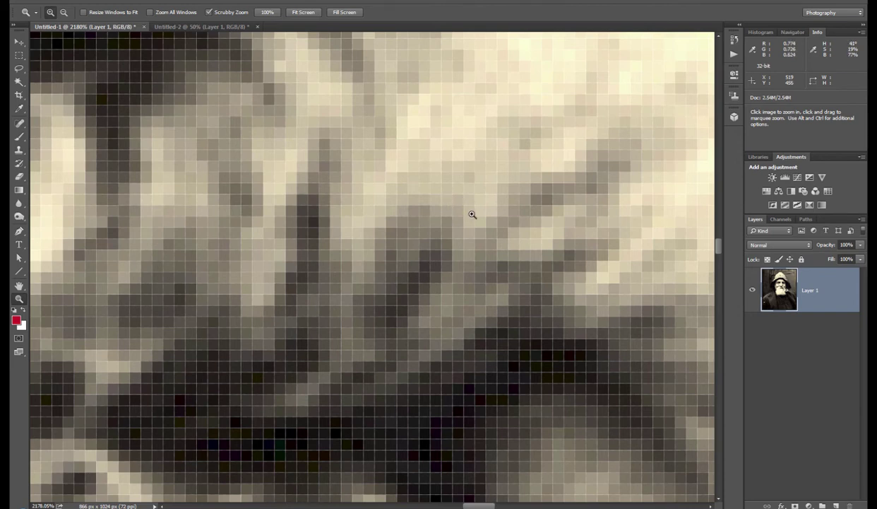
pyautogui.rightClick(473, 215)
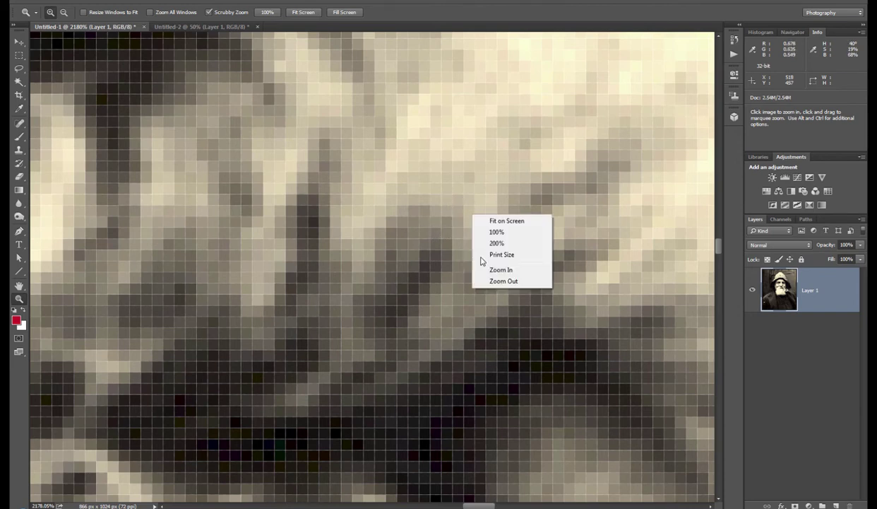
pyautogui.click(367, 392)
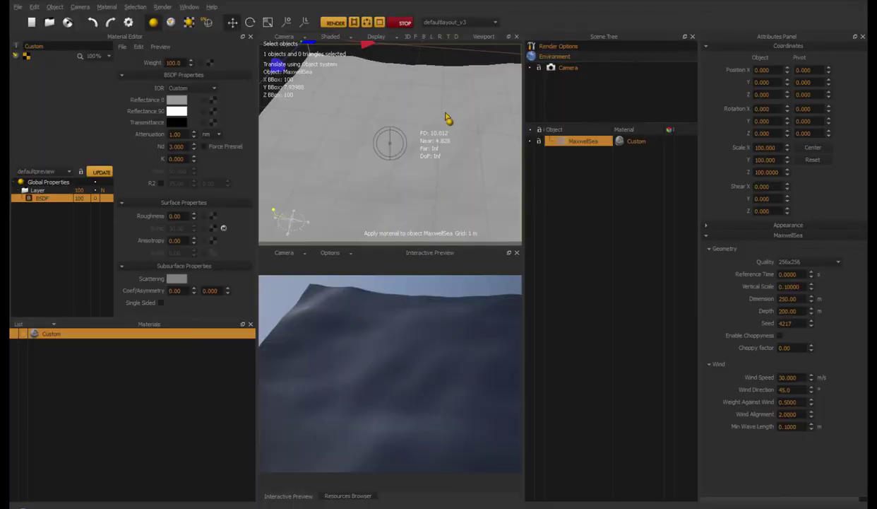
# Examine the enlarged sea in the interactive preview, from the whole patch down to the close-up waves
pyautogui.keyDown('alt'); pyautogui.moveTo(366, 161); pyautogui.dragTo(464, 211, button='right'); pyautogui.keyUp('alt')
pyautogui.keyDown('alt'); pyautogui.moveTo(461, 183); pyautogui.dragTo(435, 170, button='middle'); pyautogui.keyUp('alt')
pyautogui.moveTo(434, 170)
pyautogui.keyDown('alt'); pyautogui.mouseDown(button='right')
pyautogui.moveTo(458, 169)
pyautogui.moveTo(431, 183)
pyautogui.mouseUp(button='right'); pyautogui.keyUp('alt')
pyautogui.keyDown('alt'); pyautogui.moveTo(431, 184); pyautogui.dragTo(428, 177, button='middle'); pyautogui.keyUp('alt')
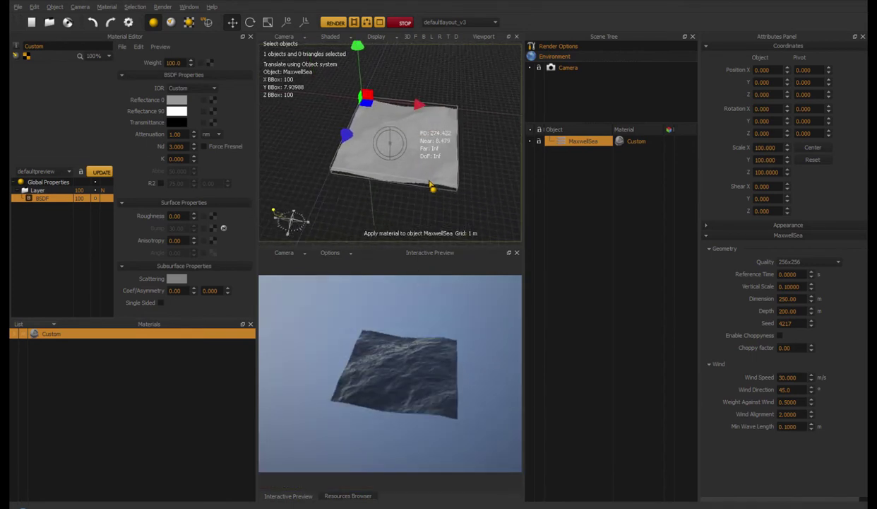
pyautogui.keyDown('alt'); pyautogui.moveTo(387, 162); pyautogui.dragTo(419, 128, button='right'); pyautogui.keyUp('alt')
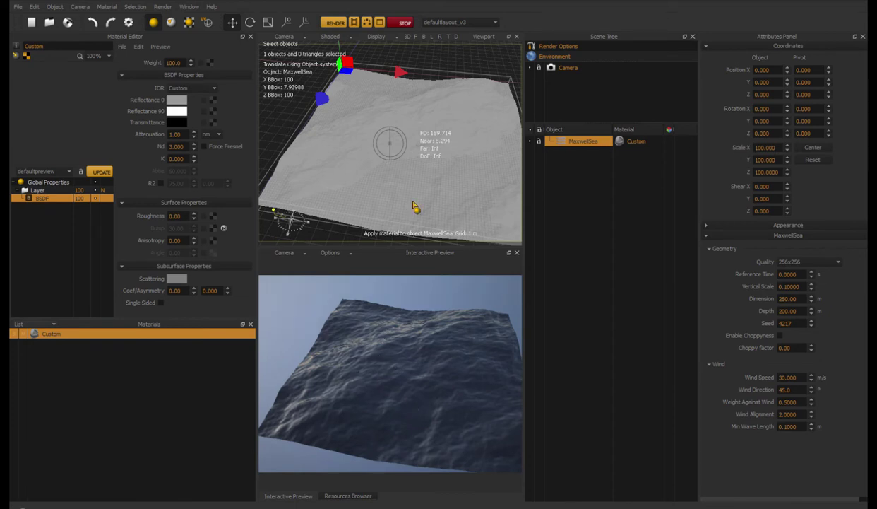
pyautogui.keyDown('alt'); pyautogui.moveTo(375, 150); pyautogui.dragTo(396, 80, button='right'); pyautogui.keyUp('alt')
pyautogui.keyDown('alt'); pyautogui.moveTo(388, 151); pyautogui.dragTo(428, 154, button='right'); pyautogui.keyUp('alt')
pyautogui.moveTo(429, 159)
pyautogui.keyDown('alt'); pyautogui.mouseDown()
pyautogui.moveTo(469, 137)
pyautogui.moveTo(446, 174)
pyautogui.moveTo(433, 162)
pyautogui.moveTo(424, 175)
pyautogui.mouseUp(); pyautogui.keyUp('alt')
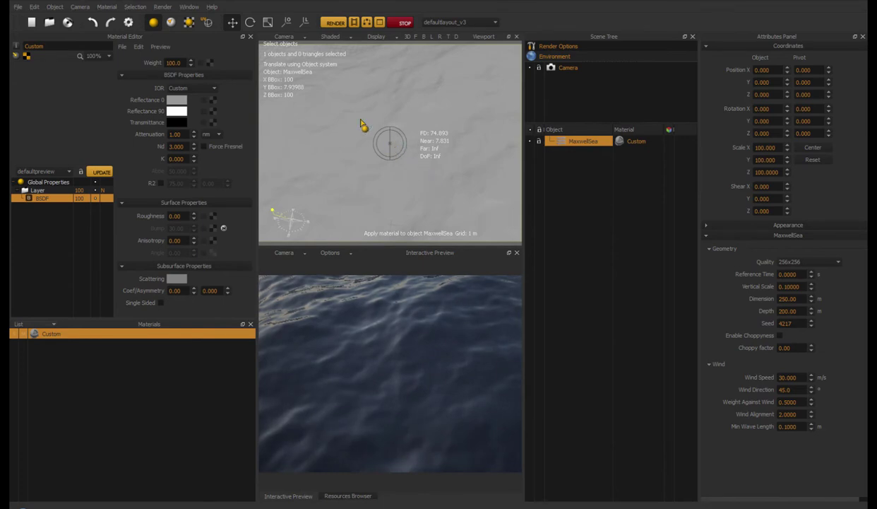
pyautogui.scroll(1, 420, 128)
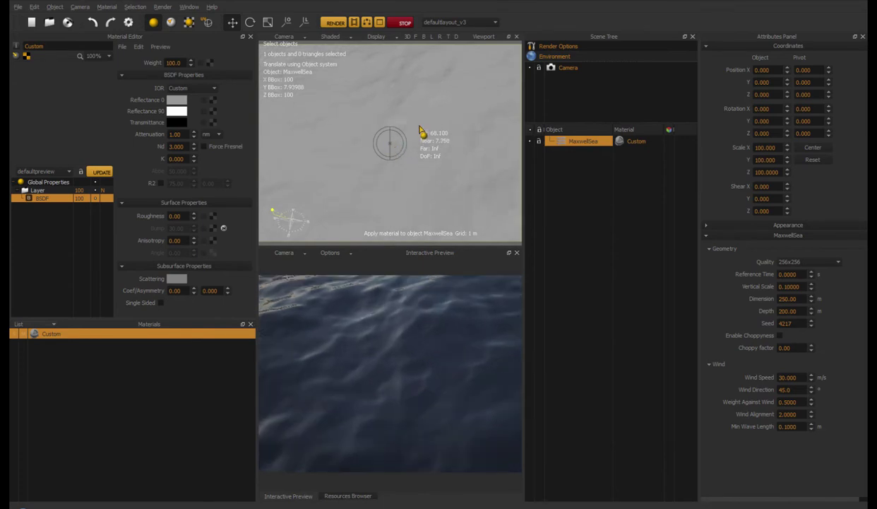
# Set the MaxwellSea object's Quality to 1024x1024 and its Min Wave Length to 0.001 m
pyautogui.click(799, 265)
pyautogui.click(799, 265)
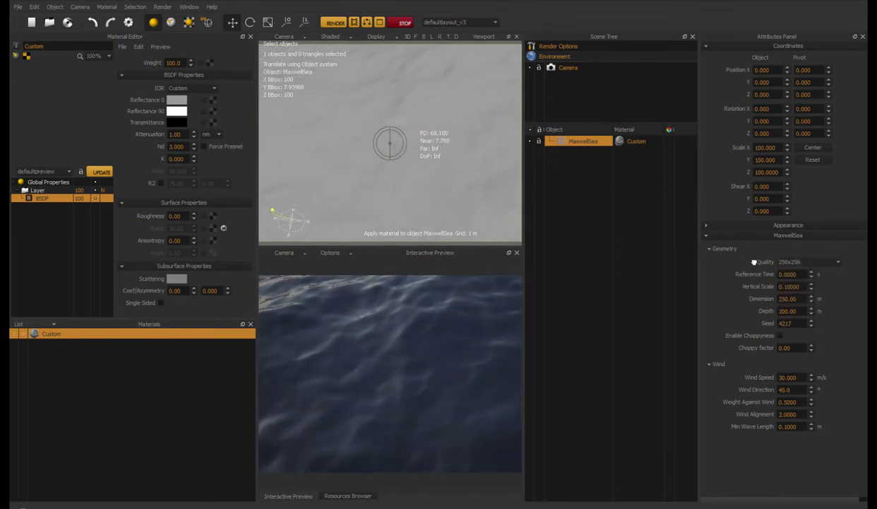
pyautogui.click(808, 262)
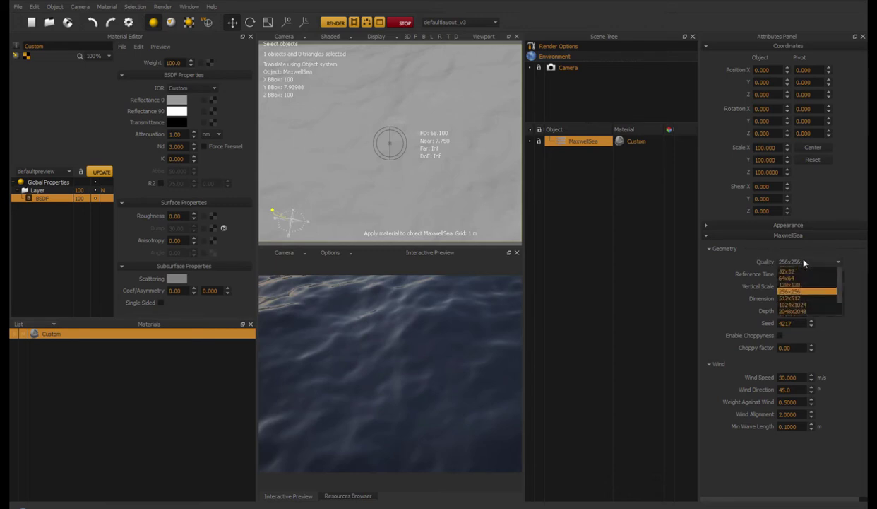
pyautogui.click(798, 325)
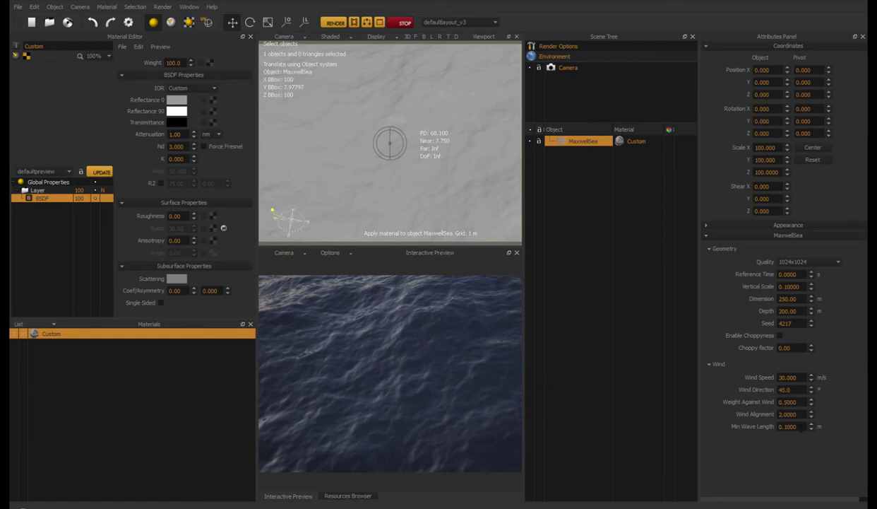
pyautogui.click(786, 426)
pyautogui.write('0.00')
pyautogui.press('Return')
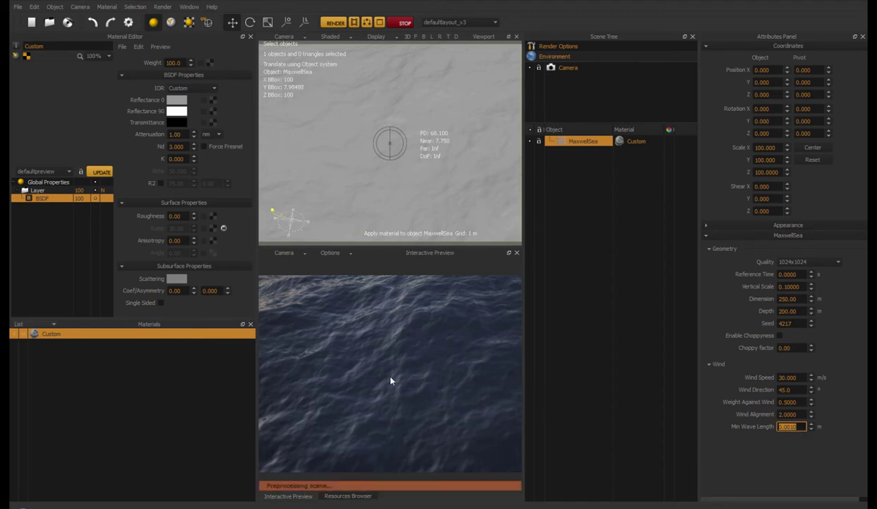
pyautogui.click(797, 263)
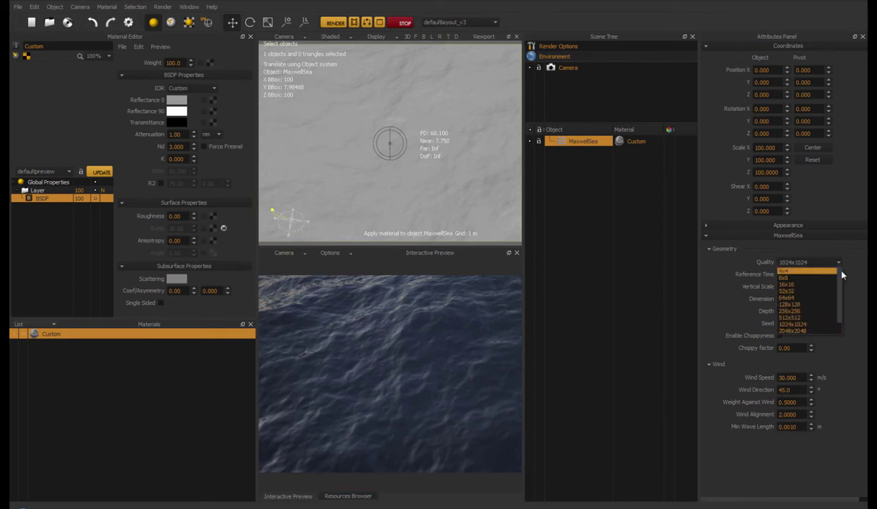
pyautogui.moveTo(841, 273); pyautogui.dragTo(842, 292)
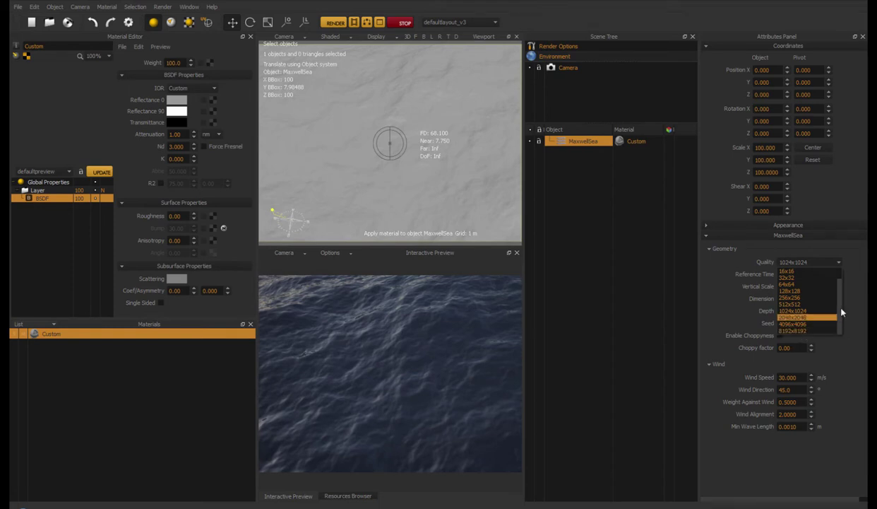
pyautogui.moveTo(840, 308); pyautogui.dragTo(840, 295)
pyautogui.click(855, 286)
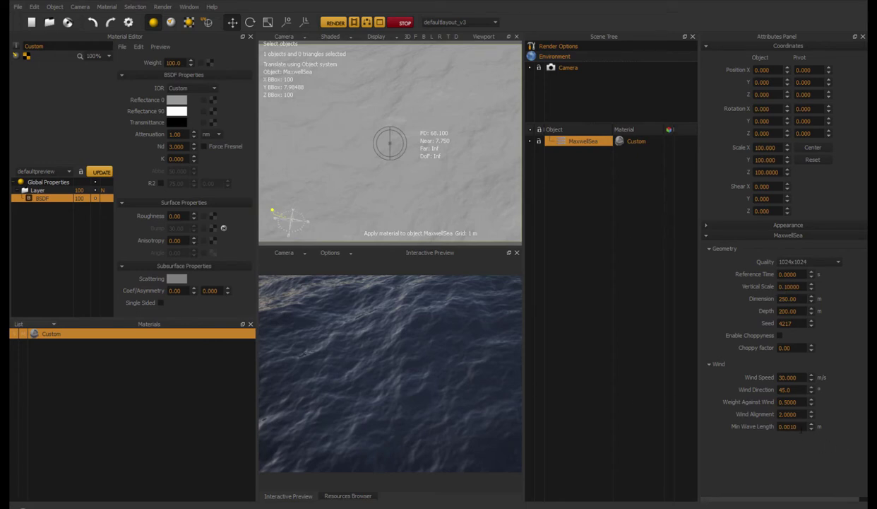
# Compare the sea at a Min Wave Length of 1 m and of 0.001 m, leaving it at 0.001 m
pyautogui.click(786, 426)
pyautogui.keyDown('alt'); pyautogui.moveTo(418, 160); pyautogui.dragTo(383, 179, button='right'); pyautogui.keyUp('alt')
pyautogui.doubleClick(788, 426)
pyautogui.write('1')
pyautogui.press('Return')
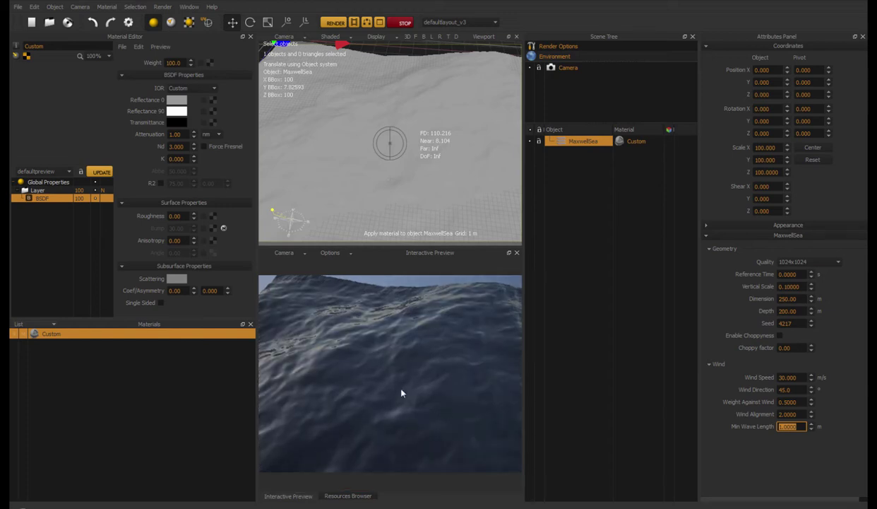
pyautogui.press('BackSpace')
pyautogui.press('Return')
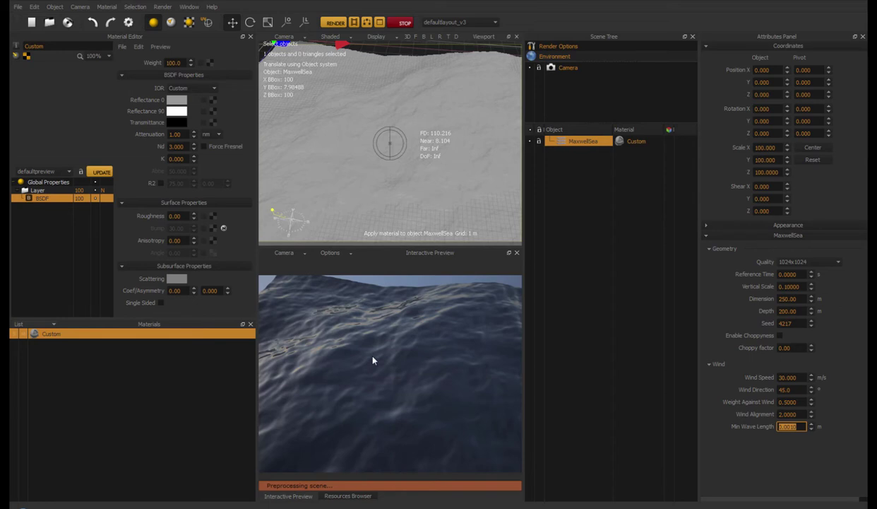
# Examine the detailed sea surface in the interactive preview, from close-up waves out to the wider patch
pyautogui.click(802, 264)
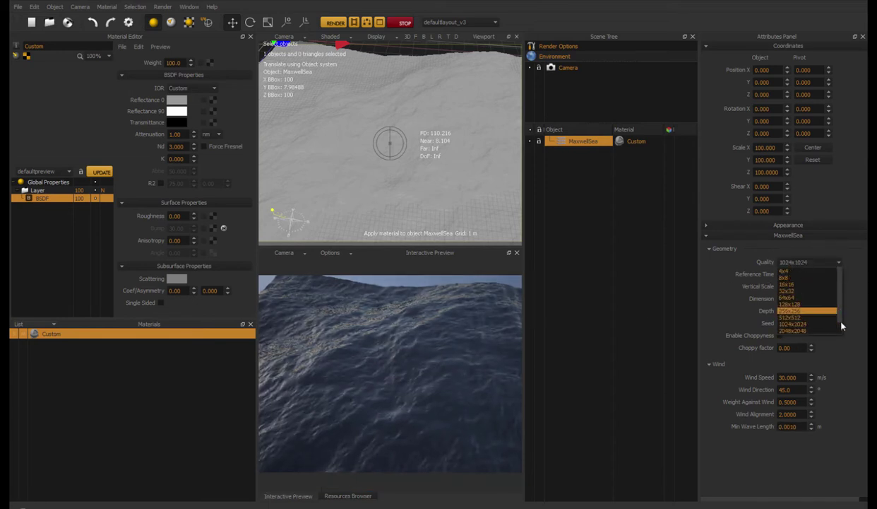
pyautogui.click(856, 306)
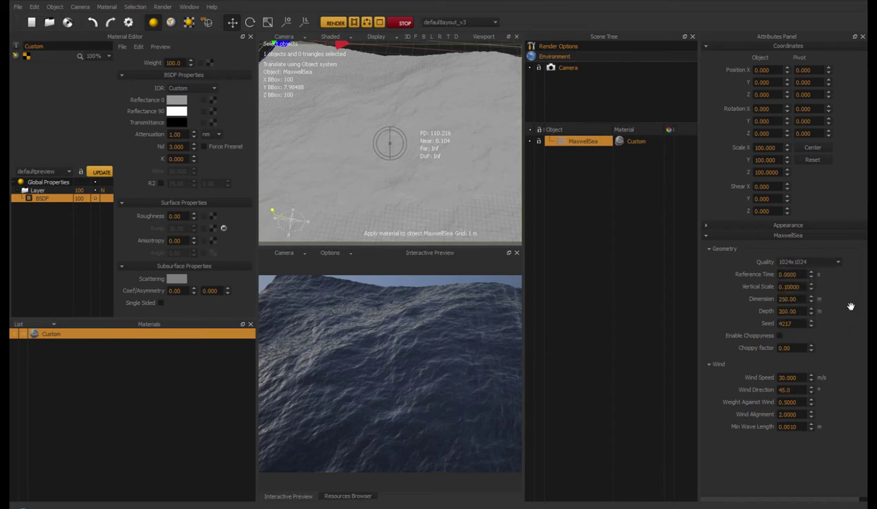
pyautogui.click(788, 426)
pyautogui.click(744, 426)
pyautogui.scroll(3, 425, 116)
pyautogui.scroll(1, 425, 116)
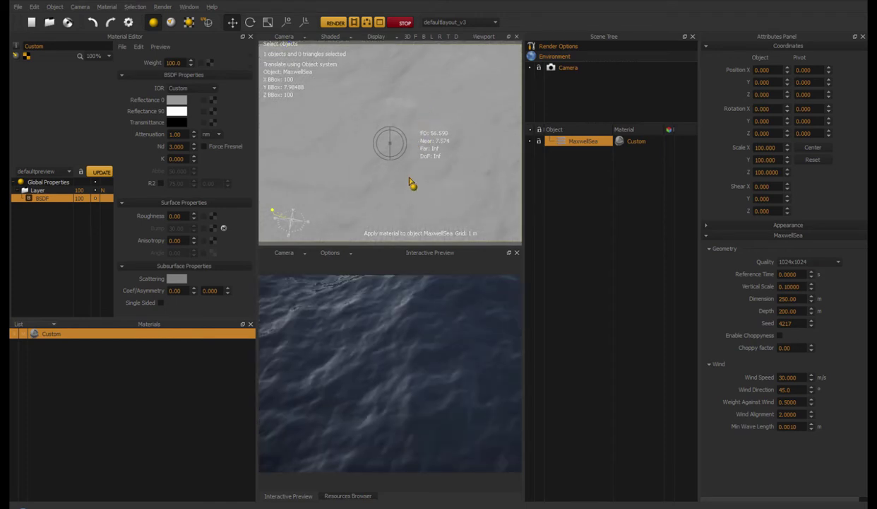
pyautogui.scroll(-3, 413, 170)
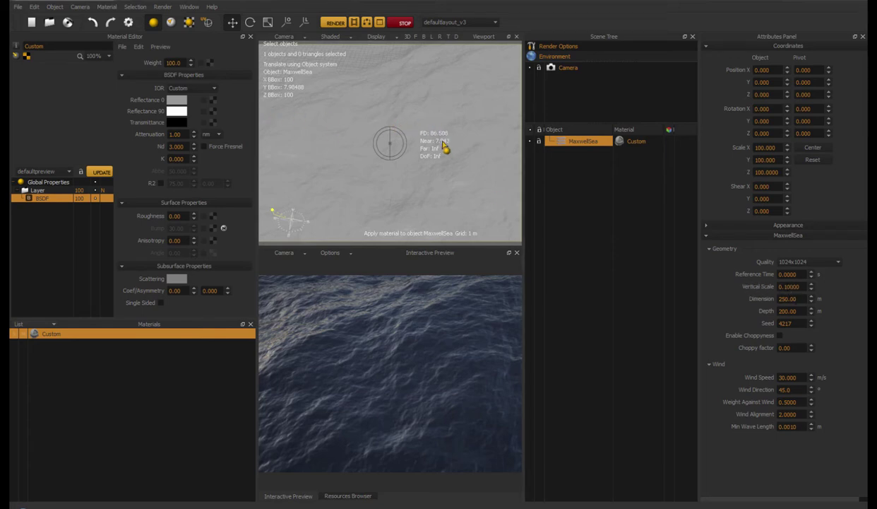
pyautogui.scroll(-1, 403, 164)
pyautogui.scroll(-3, 404, 168)
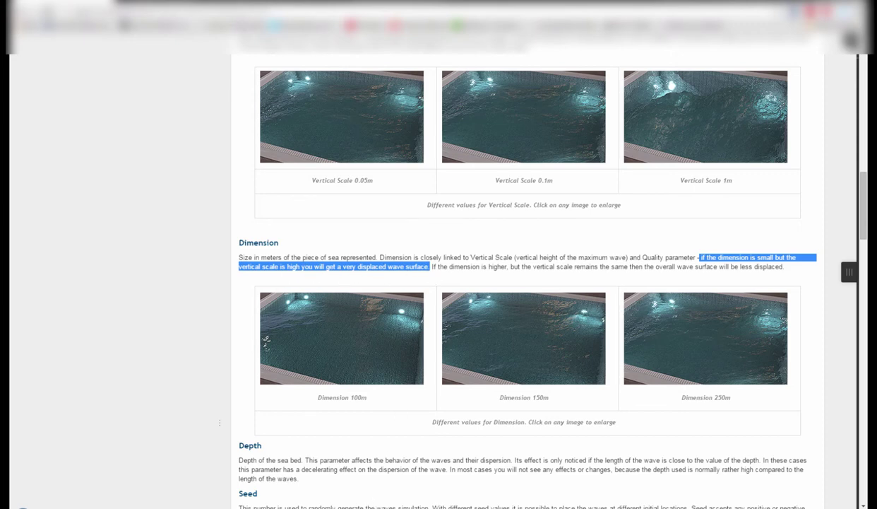
# Return from the parameter documentation to Maxwell Studio, set the sea's Quality to 512x512 and pull the camera back
pyautogui.moveTo(340, 507)
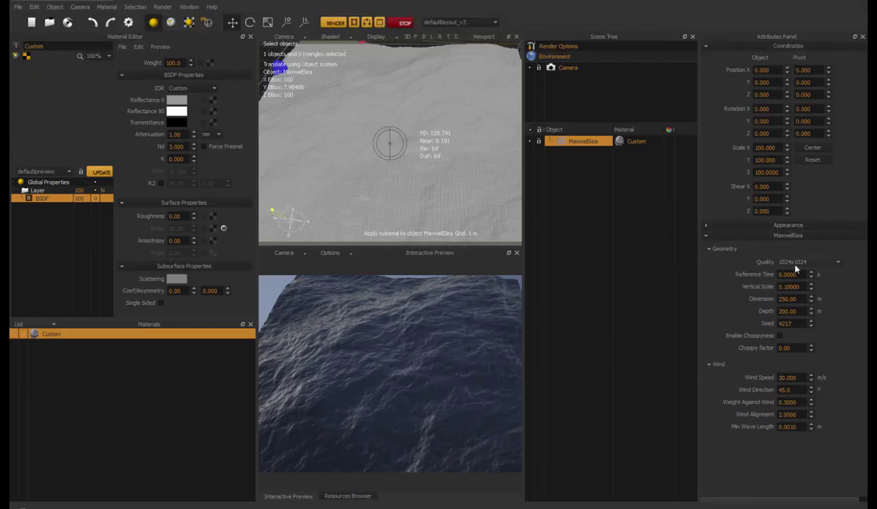
pyautogui.click(804, 263)
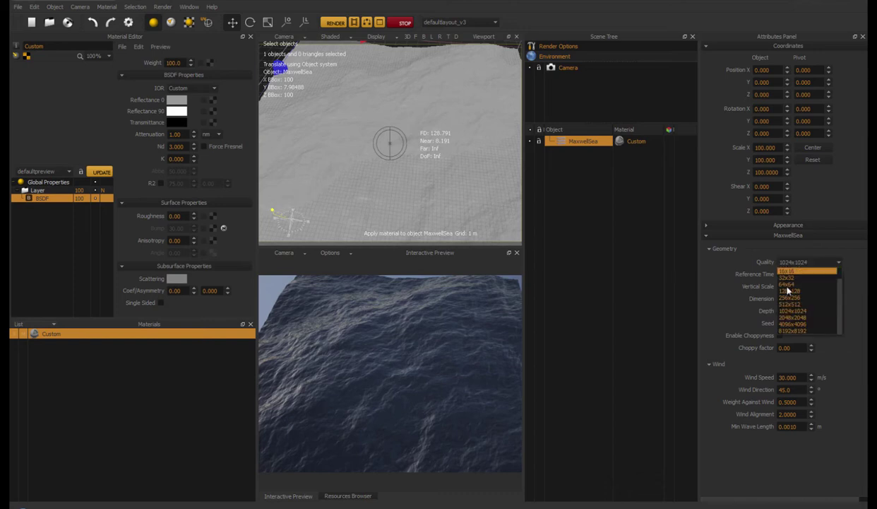
pyautogui.click(789, 304)
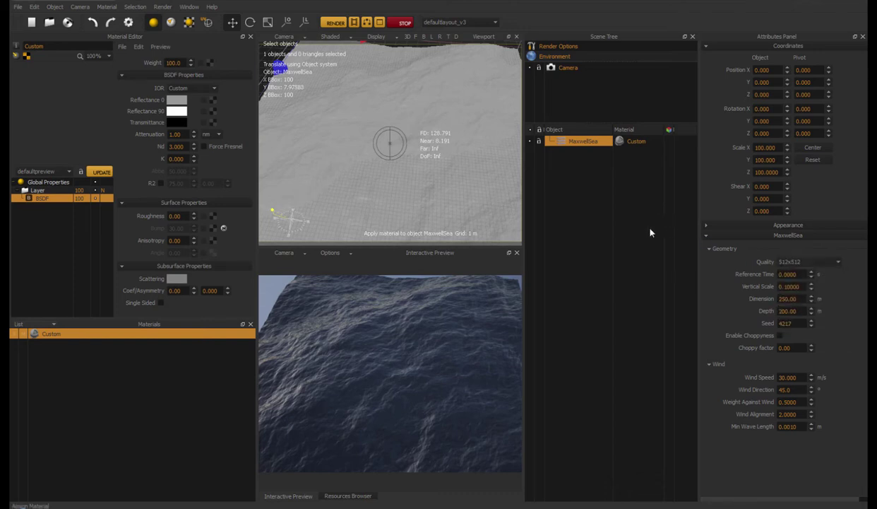
pyautogui.click(373, 180)
pyautogui.scroll(-3, 466, 164)
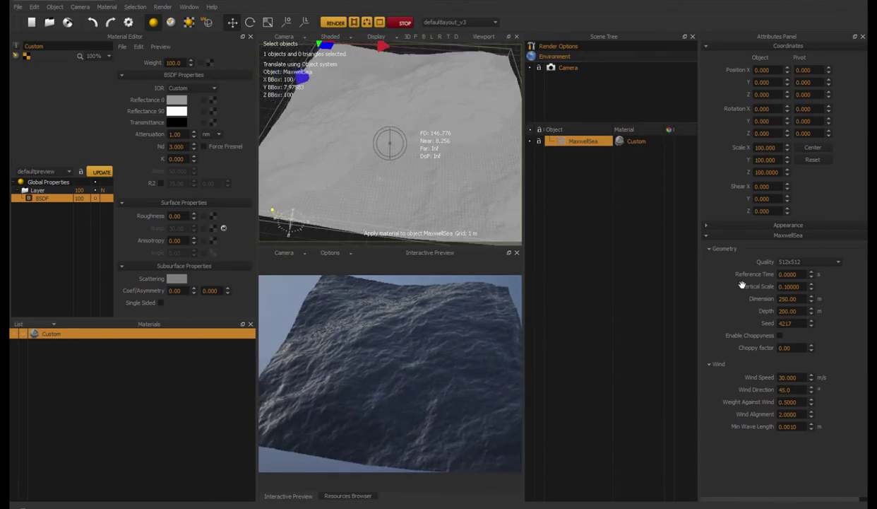
# Set the sea's Dimension to 500 m and its Vertical Scale to 0.01
pyautogui.moveTo(799, 299); pyautogui.dragTo(771, 299)
pyautogui.write('500')
pyautogui.press('Return')
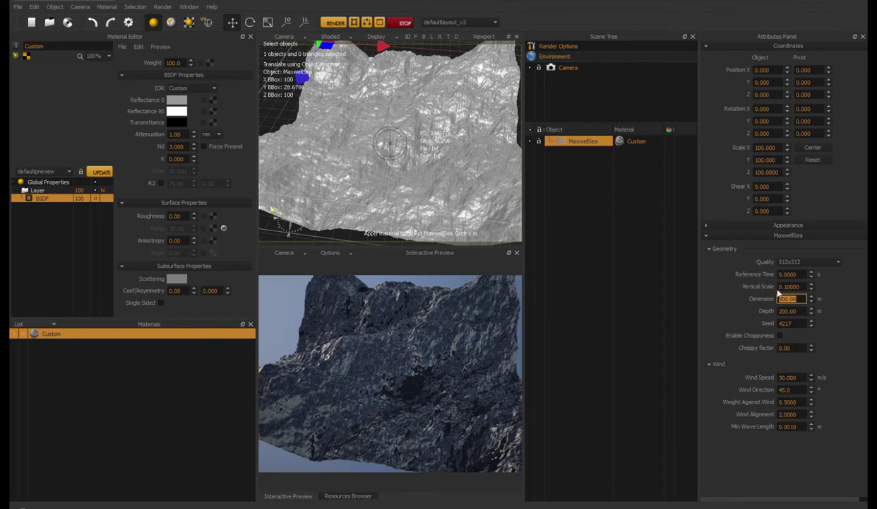
pyautogui.moveTo(802, 286); pyautogui.dragTo(784, 286)
pyautogui.write('8')
pyautogui.press('Return')
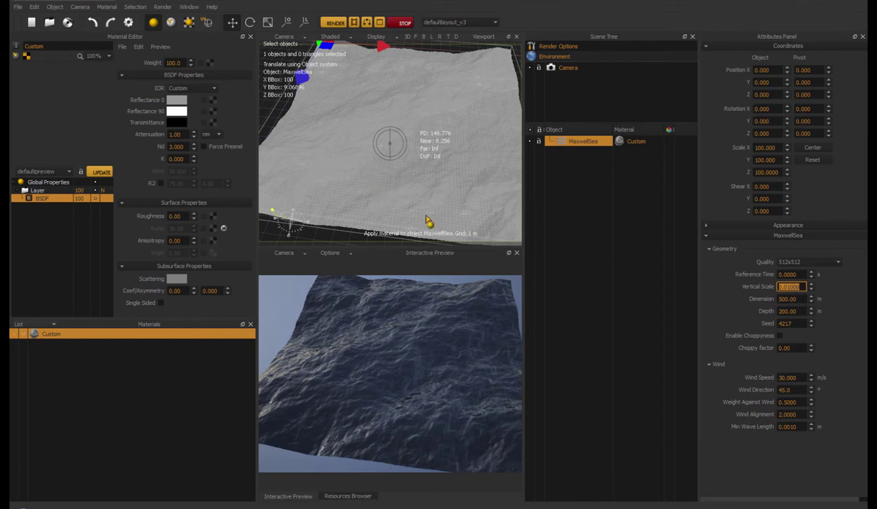
# Set the sea's Dimension to 2000 m and its Vertical Scale to 0.0001
pyautogui.press('Tab')
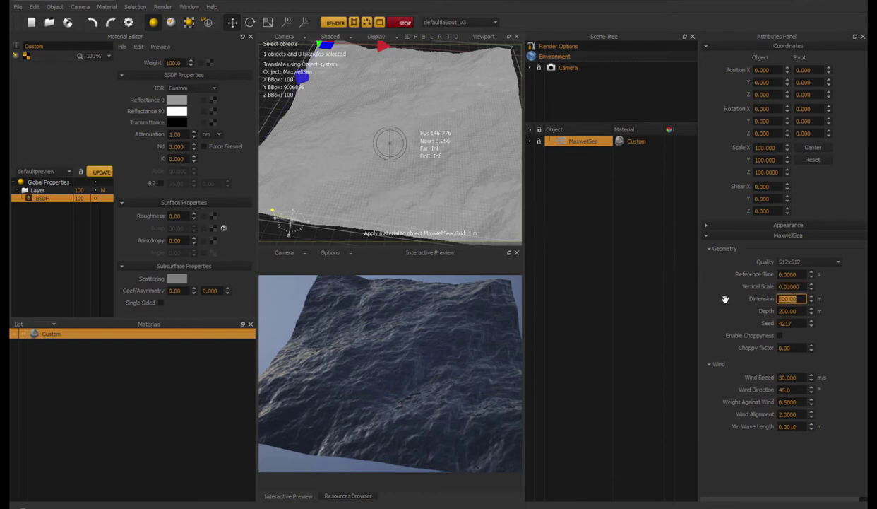
pyautogui.write('2000')
pyautogui.press('Return')
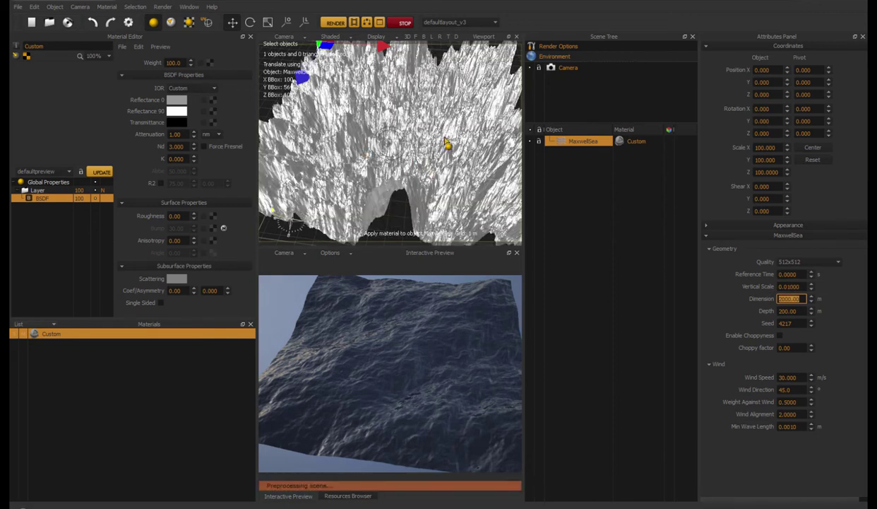
pyautogui.keyDown('alt'); pyautogui.moveTo(451, 169); pyautogui.dragTo(427, 175); pyautogui.keyUp('alt')
pyautogui.moveTo(801, 287); pyautogui.dragTo(787, 287)
pyautogui.write('0')
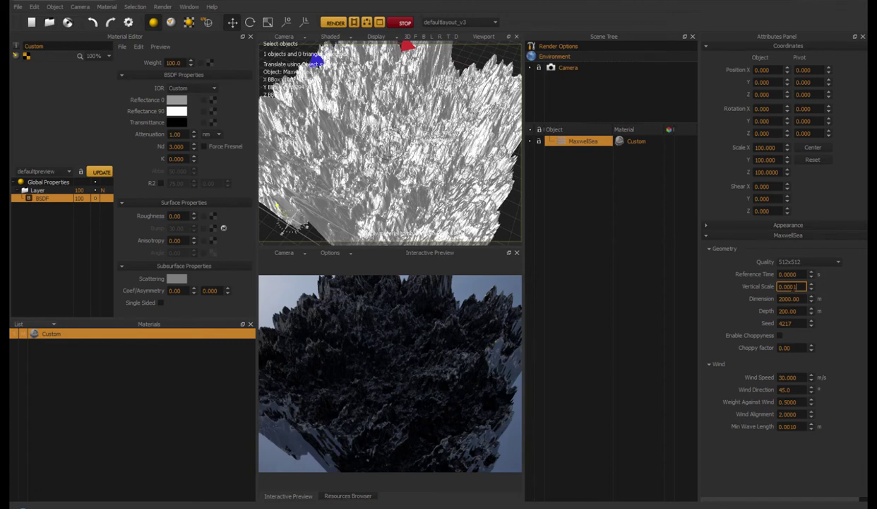
pyautogui.write('01')
pyautogui.press('Return')
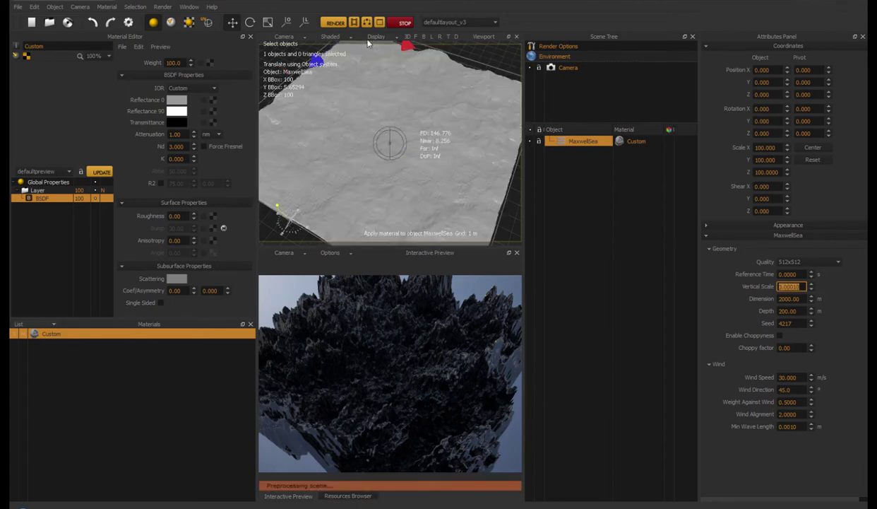
# Try a Vertical Scale of 0 on the 2000 m sea and replace it with 0.00001
pyautogui.click(373, 38)
pyautogui.click(363, 66)
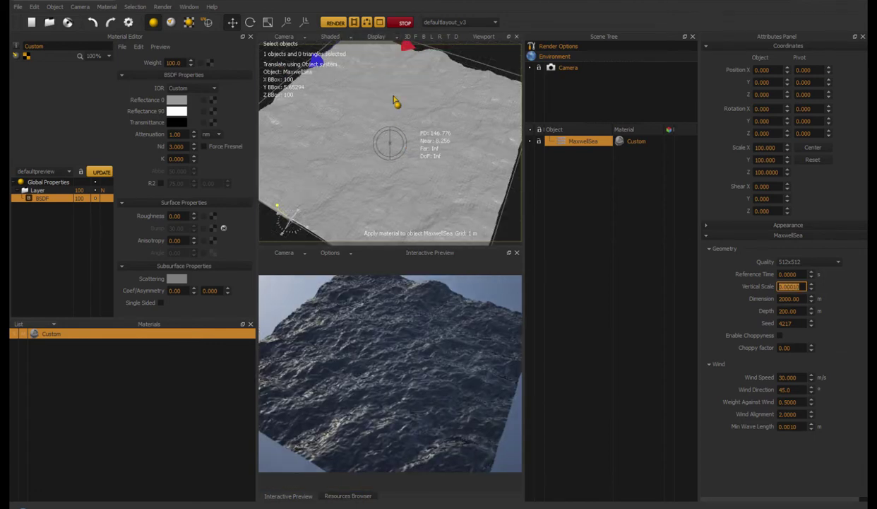
pyautogui.keyDown('alt'); pyautogui.moveTo(401, 144); pyautogui.dragTo(419, 139); pyautogui.keyUp('alt')
pyautogui.moveTo(360, 168)
pyautogui.keyDown('alt'); pyautogui.mouseDown()
pyautogui.moveTo(409, 175)
pyautogui.moveTo(359, 168)
pyautogui.mouseUp(); pyautogui.keyUp('alt')
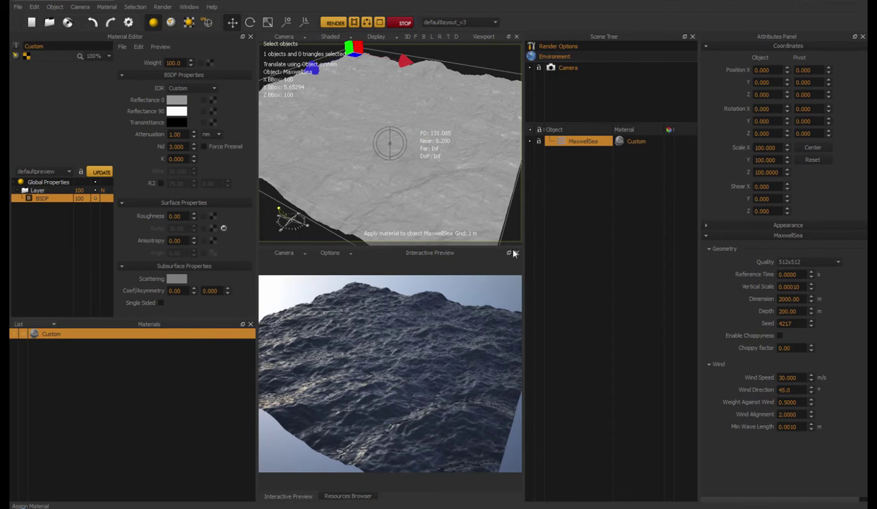
pyautogui.keyDown('alt'); pyautogui.moveTo(397, 188); pyautogui.dragTo(413, 197); pyautogui.keyUp('alt')
pyautogui.scroll(2, 437, 167)
pyautogui.click(796, 286)
pyautogui.click(797, 287)
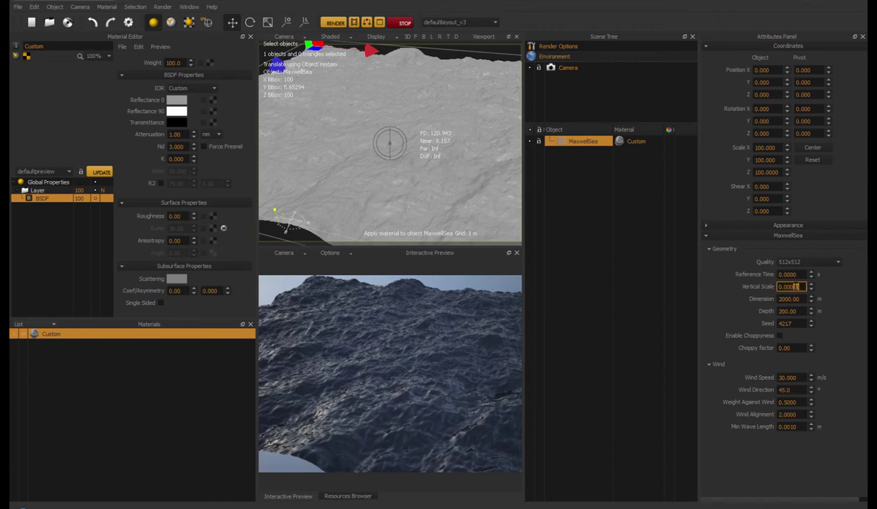
pyautogui.press('Return')
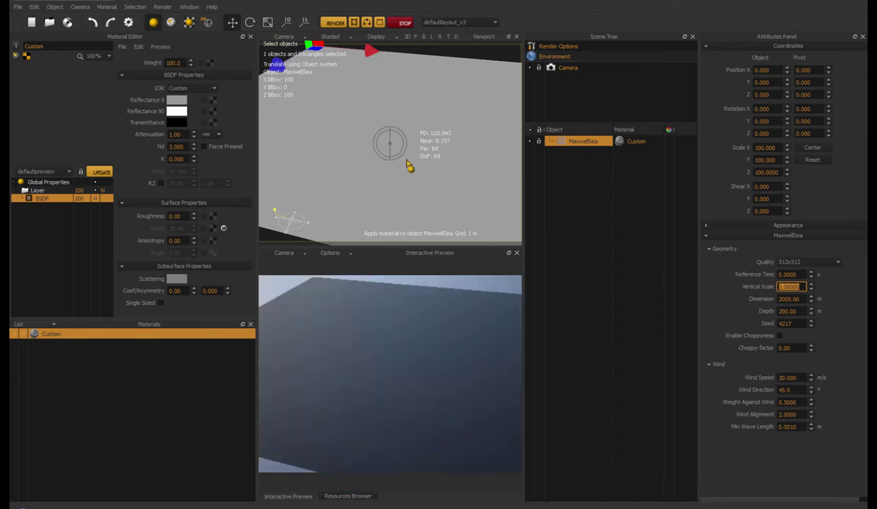
pyautogui.moveTo(800, 286); pyautogui.dragTo(796, 286)
pyautogui.press('Return')
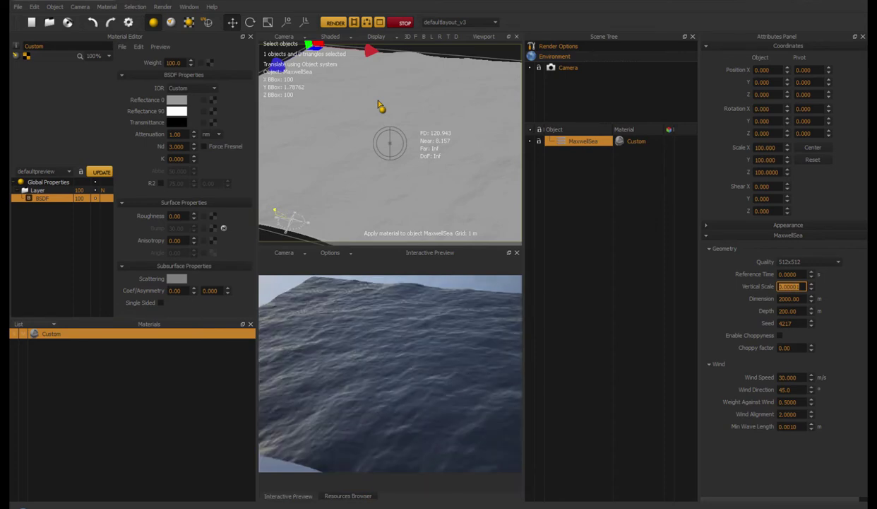
# Set the sea's Dimension to 1000 m and its Vertical Scale to 0.0001, and frame the whole patch
pyautogui.keyDown('alt'); pyautogui.moveTo(431, 163); pyautogui.dragTo(409, 170); pyautogui.keyUp('alt')
pyautogui.scroll(-2, 422, 160)
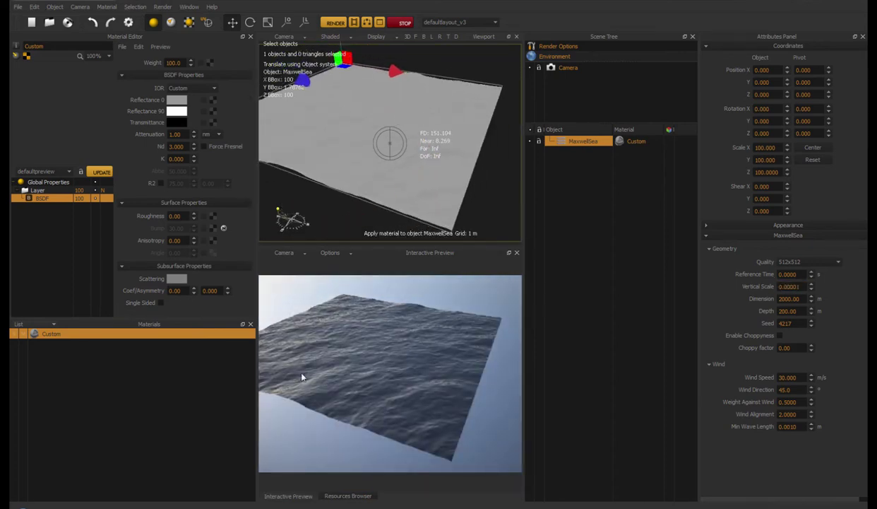
pyautogui.moveTo(352, 192)
pyautogui.keyDown('alt'); pyautogui.mouseDown()
pyautogui.moveTo(365, 168)
pyautogui.moveTo(355, 174)
pyautogui.mouseUp(); pyautogui.keyUp('alt')
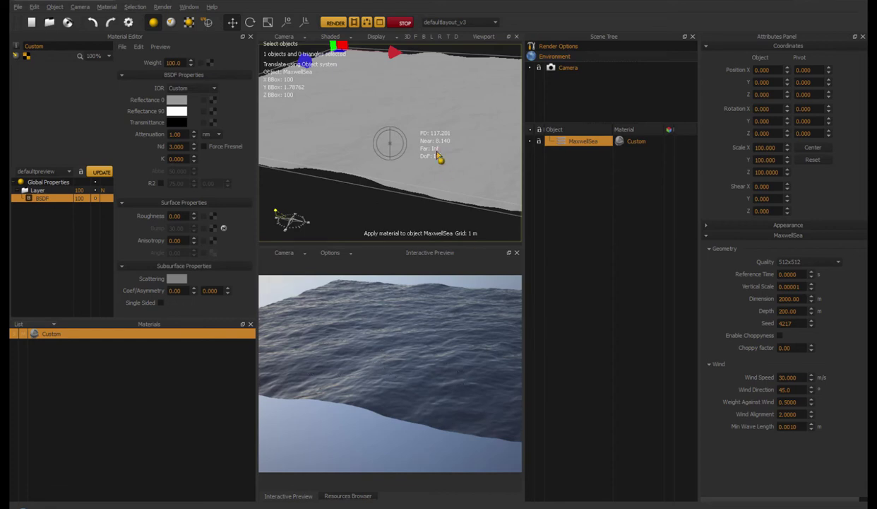
pyautogui.keyDown('alt'); pyautogui.moveTo(438, 160); pyautogui.dragTo(386, 149); pyautogui.keyUp('alt')
pyautogui.doubleClick(790, 298)
pyautogui.write('1000')
pyautogui.press('Tab')
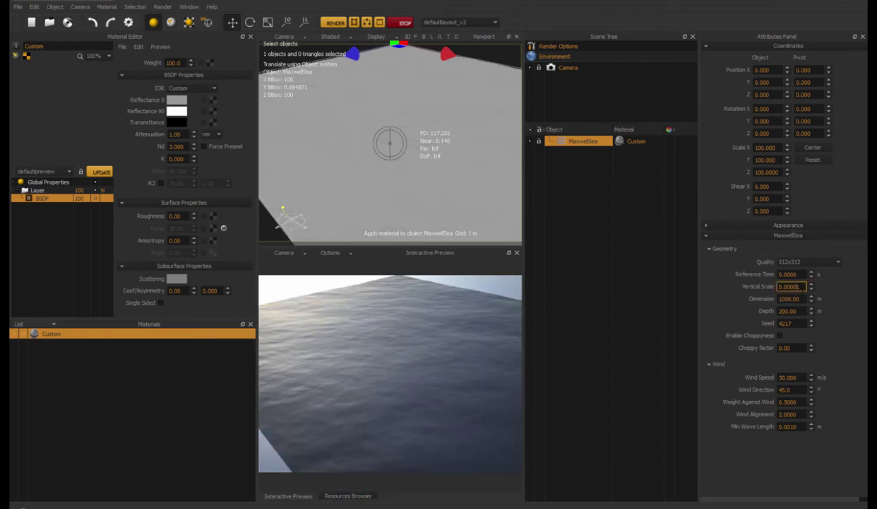
pyautogui.press('Return')
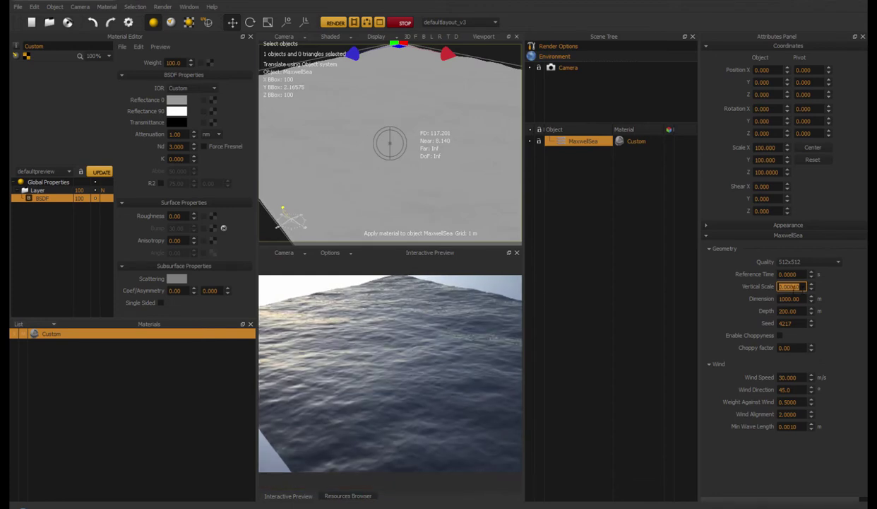
pyautogui.keyDown('alt'); pyautogui.moveTo(387, 171); pyautogui.dragTo(401, 173); pyautogui.keyUp('alt')
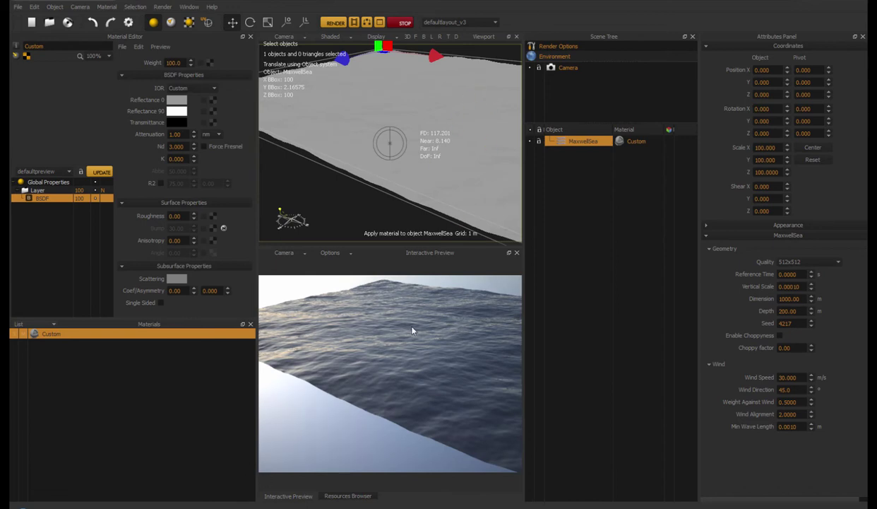
pyautogui.keyDown('alt'); pyautogui.moveTo(446, 182); pyautogui.dragTo(467, 185); pyautogui.keyUp('alt')
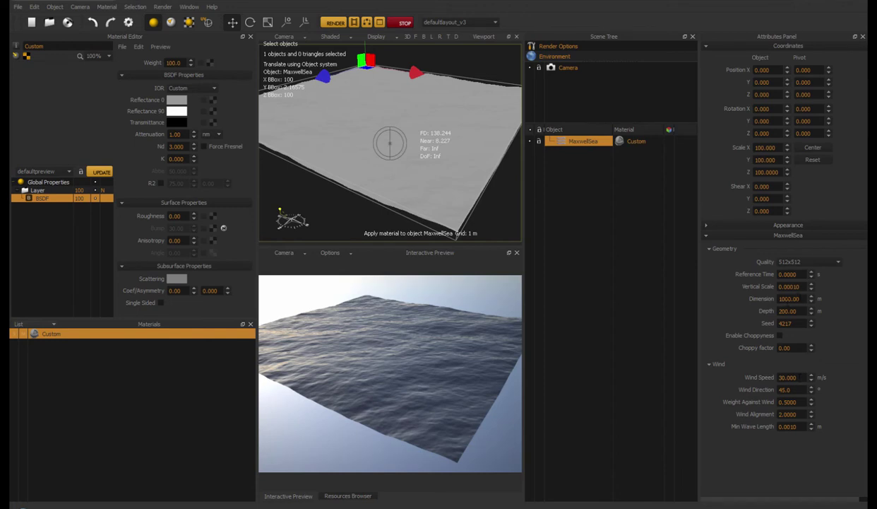
# Set the sea's Wind Speed to 5 m/s and check the calmer waves up close
pyautogui.moveTo(801, 377); pyautogui.dragTo(774, 377)
pyautogui.write('5')
pyautogui.press('Return')
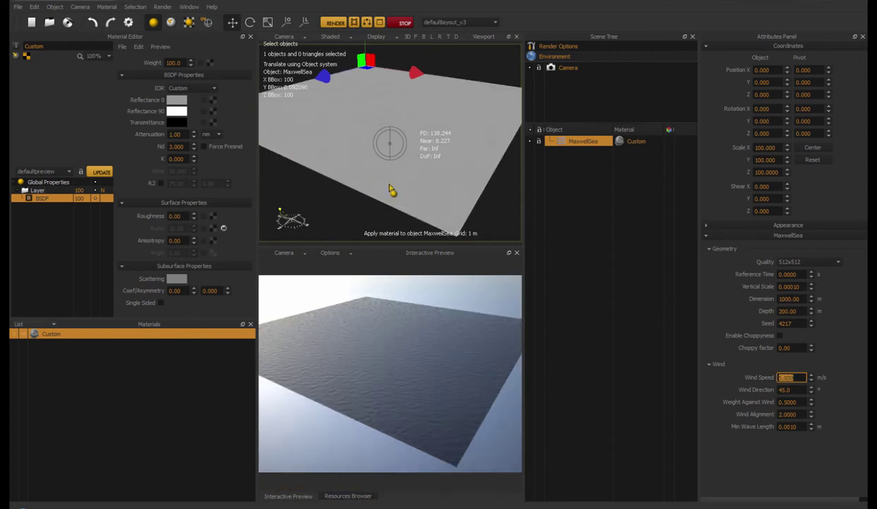
pyautogui.keyDown('alt'); pyautogui.moveTo(414, 181); pyautogui.dragTo(426, 177); pyautogui.keyUp('alt')
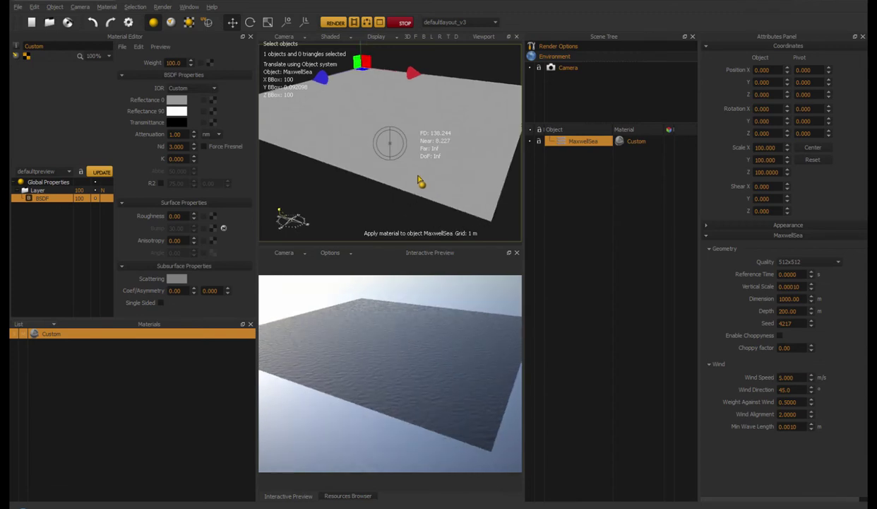
pyautogui.keyDown('alt'); pyautogui.moveTo(418, 180); pyautogui.dragTo(413, 156, button='middle'); pyautogui.keyUp('alt')
pyautogui.scroll(2, 416, 161)
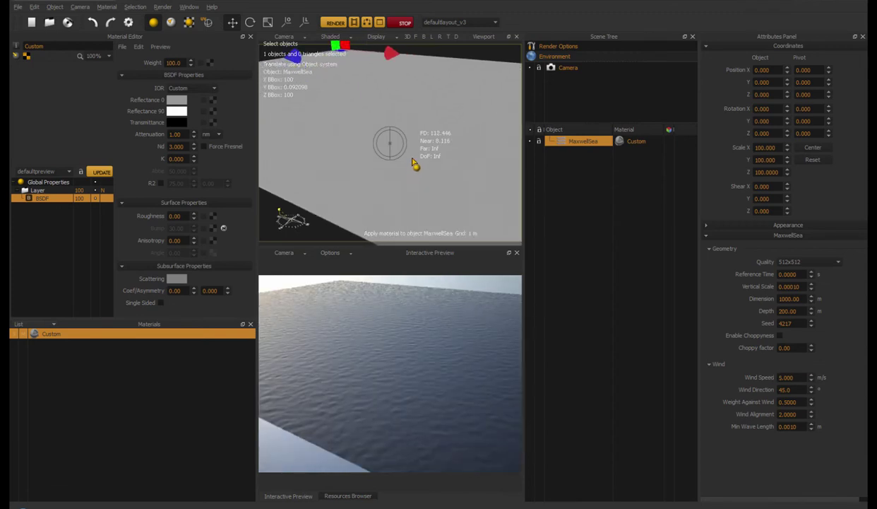
pyautogui.scroll(-1, 413, 160)
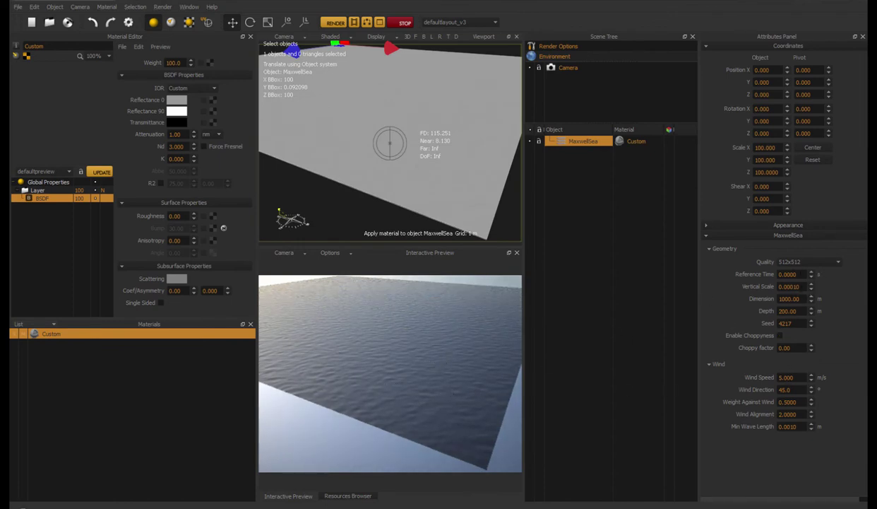
# Increase the sea's Vertical Scale in stages to 0.001
pyautogui.click(797, 286)
pyautogui.press('Return')
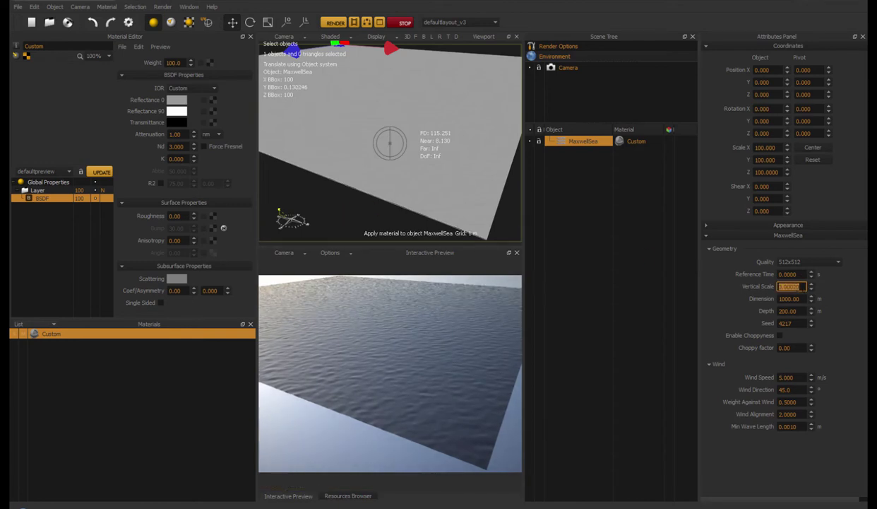
pyautogui.moveTo(802, 287); pyautogui.dragTo(795, 287)
pyautogui.press('Return')
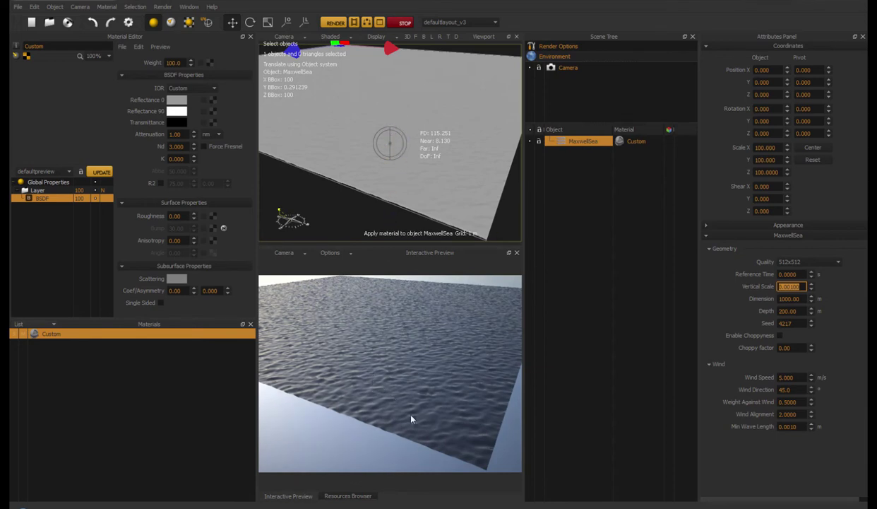
# Enable Choppyness on the sea with a Choppy factor of 0.90 and inspect the wave crests
pyautogui.click(781, 336)
pyautogui.click(785, 348)
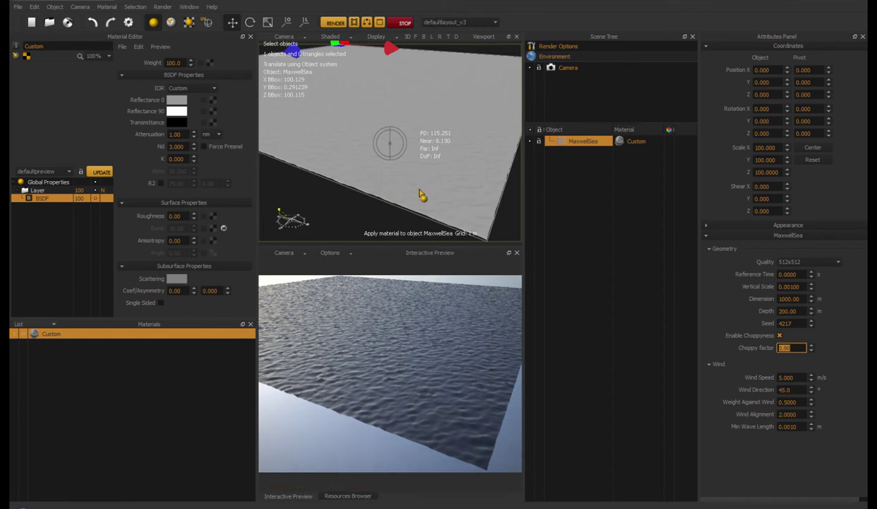
pyautogui.scroll(5, 422, 177)
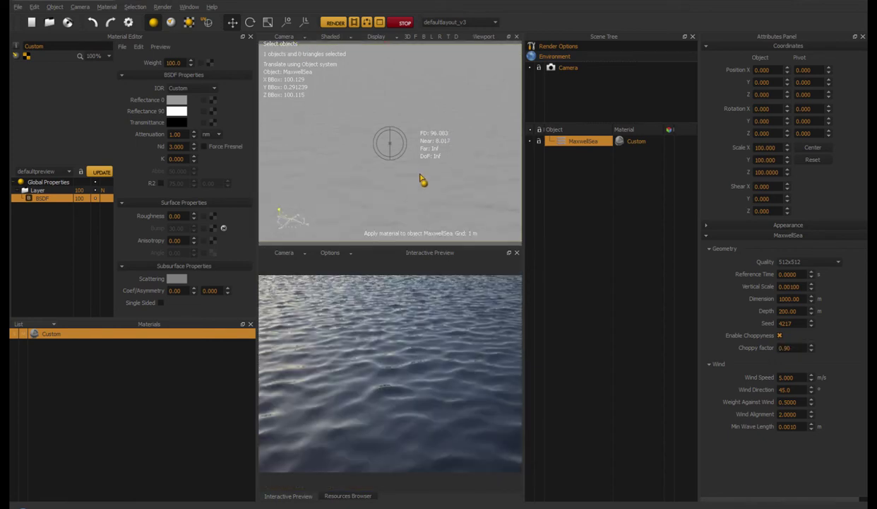
pyautogui.scroll(-6, 421, 180)
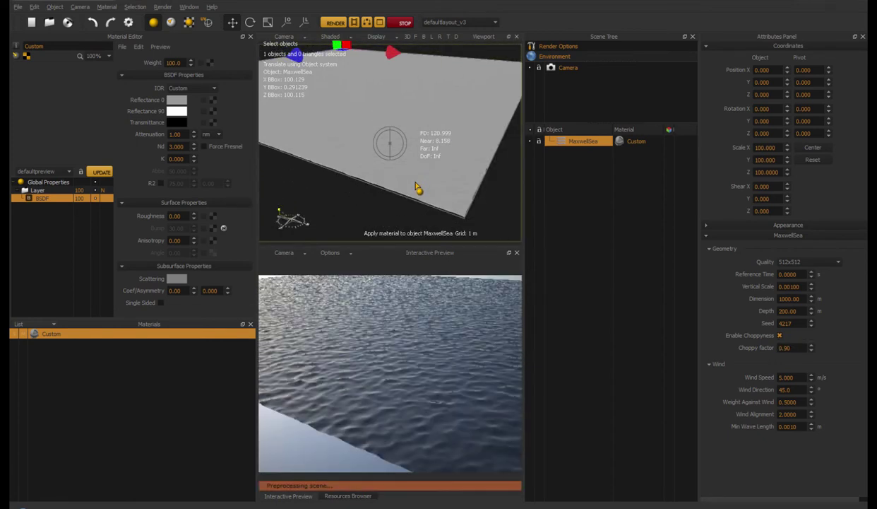
pyautogui.keyDown('alt'); pyautogui.moveTo(430, 190); pyautogui.dragTo(444, 193); pyautogui.keyUp('alt')
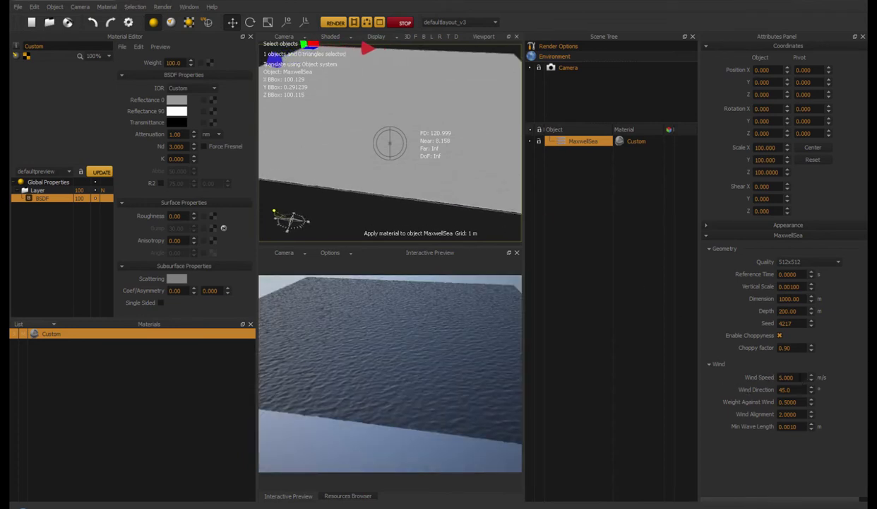
# Try a Wind Speed of 30 m/s on the choppy sea and return it to 5 m/s
pyautogui.click(785, 377)
pyautogui.write('30')
pyautogui.press('Return')
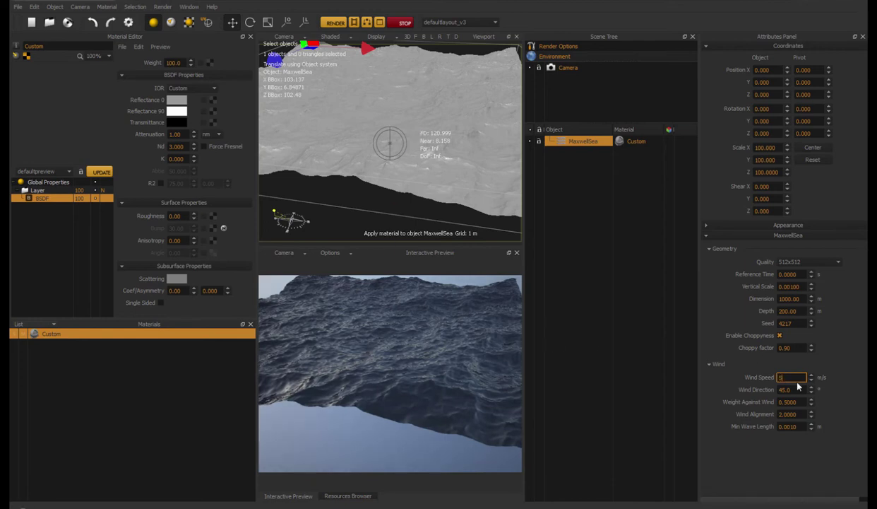
pyautogui.press('Return')
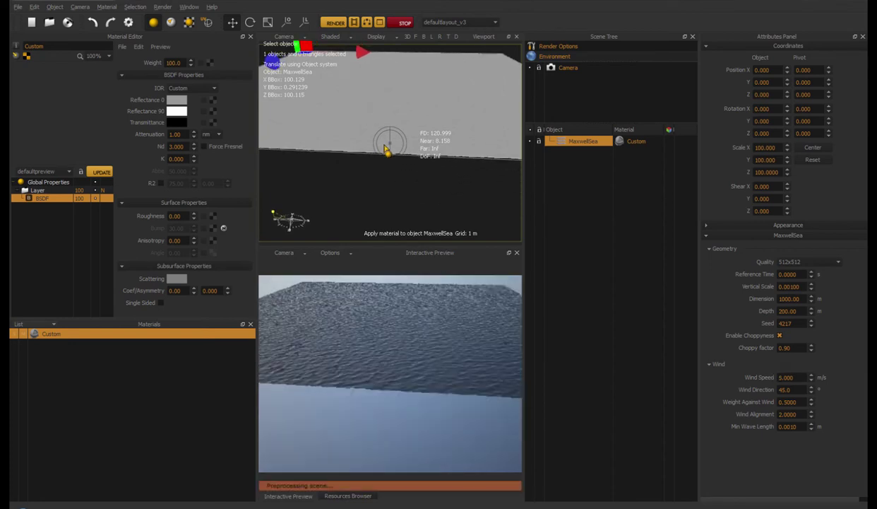
# Raise the sea's Quality to 1024x1024
pyautogui.keyDown('alt'); pyautogui.moveTo(386, 149); pyautogui.dragTo(398, 143, button='middle'); pyautogui.keyUp('alt')
pyautogui.scroll(2, 398, 142)
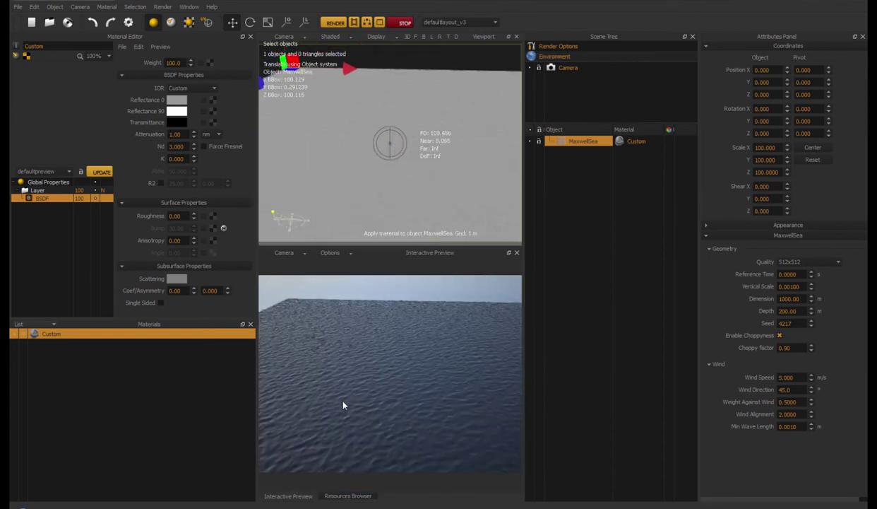
pyautogui.click(811, 262)
pyautogui.click(797, 311)
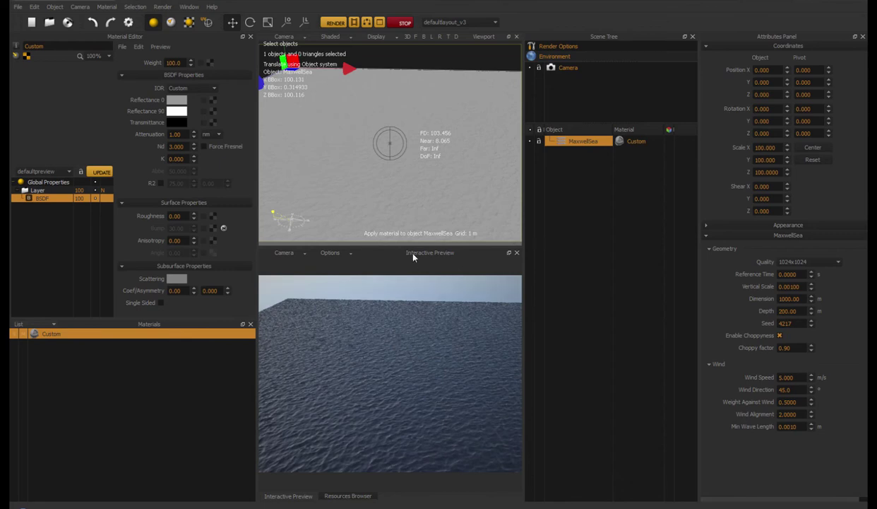
# Examine the wave detail of the 1024x1024 sea in the interactive preview from close up and farther away
pyautogui.keyDown('alt'); pyautogui.moveTo(412, 185); pyautogui.dragTo(407, 177); pyautogui.keyUp('alt')
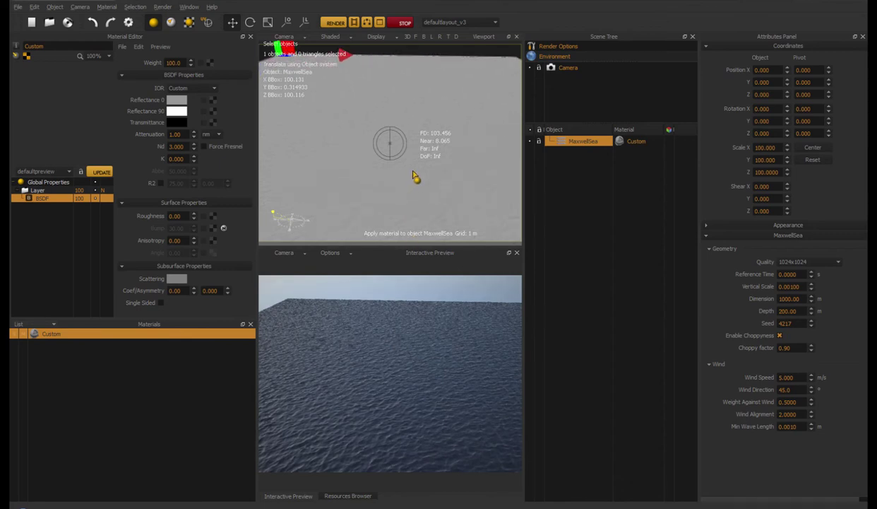
pyautogui.scroll(1, 413, 170)
pyautogui.scroll(1, 417, 179)
pyautogui.scroll(2, 419, 176)
pyautogui.scroll(-3, 413, 185)
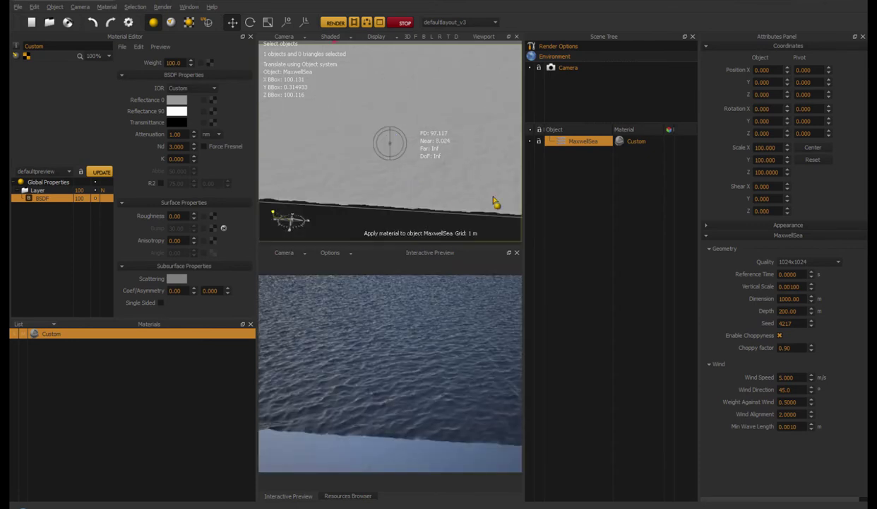
pyautogui.click(797, 262)
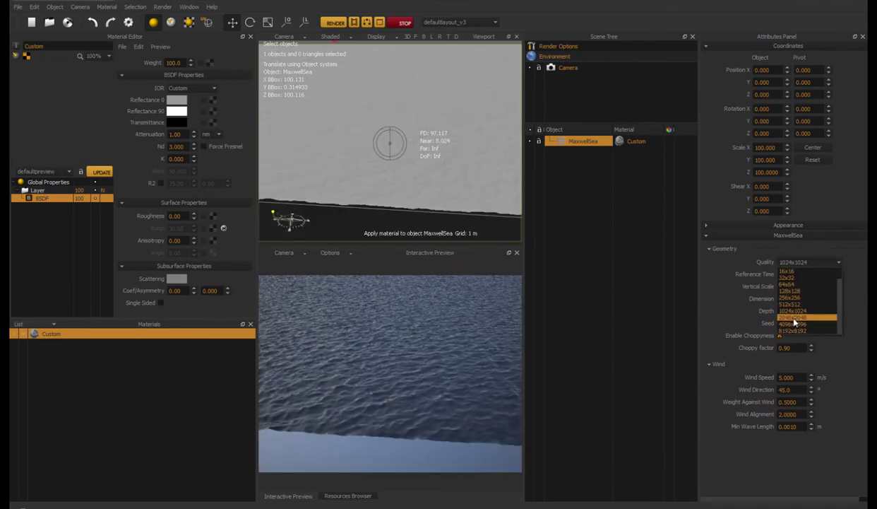
pyautogui.click(731, 309)
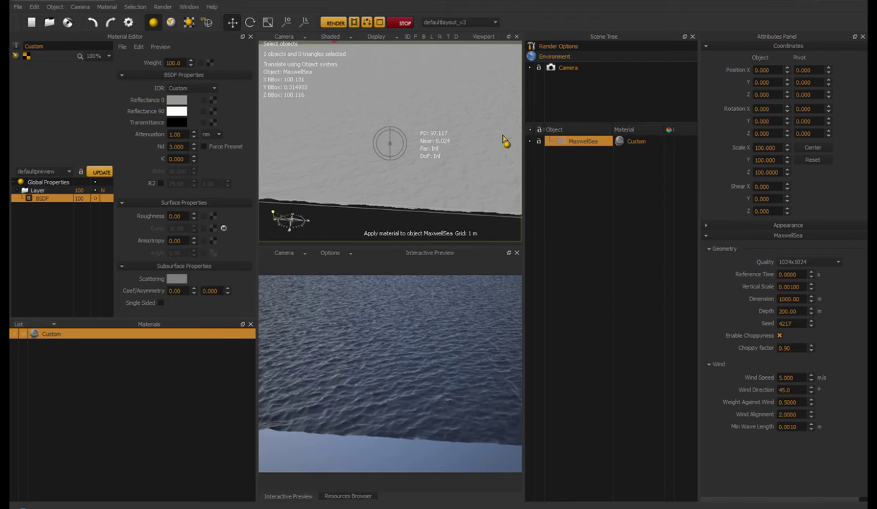
pyautogui.scroll(2, 420, 141)
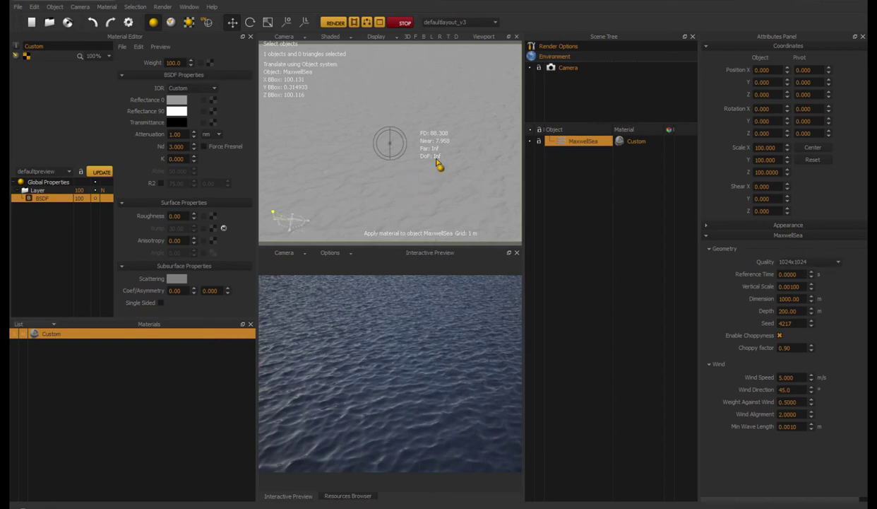
pyautogui.scroll(-2, 426, 171)
pyautogui.scroll(-1, 426, 176)
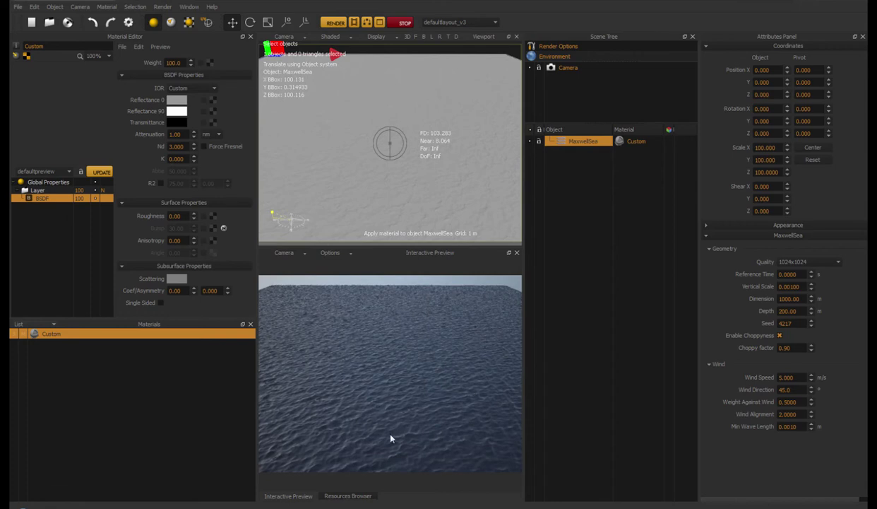
pyautogui.scroll(-5, 415, 190)
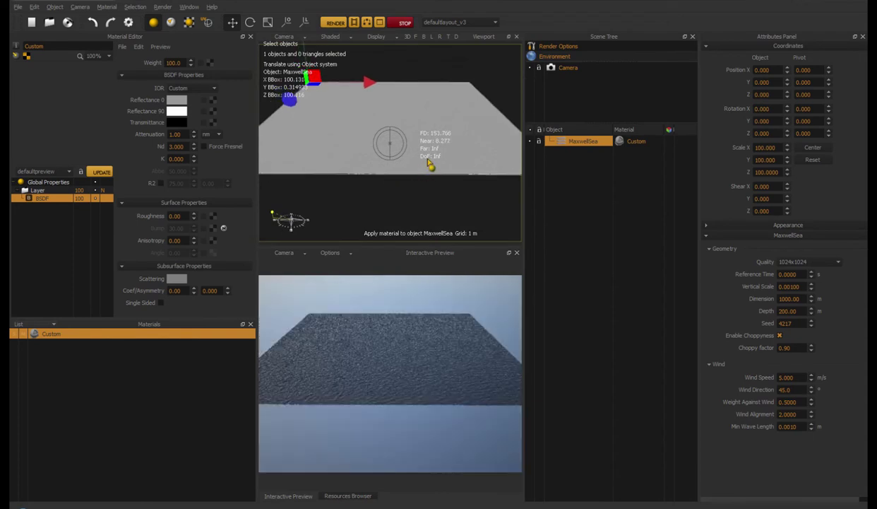
pyautogui.scroll(3, 432, 166)
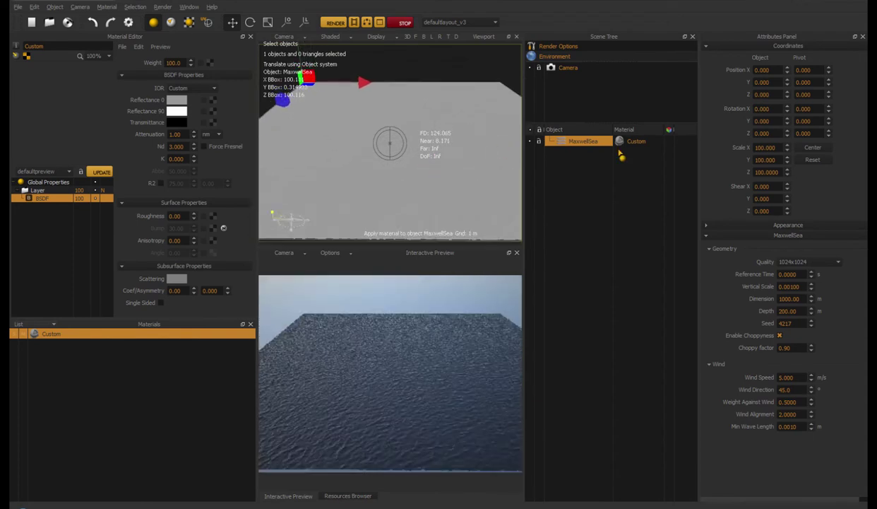
# Scale the MaxwellSea object to 500 on all three axes and set its Wind Speed to 3 m/s
pyautogui.click(764, 147)
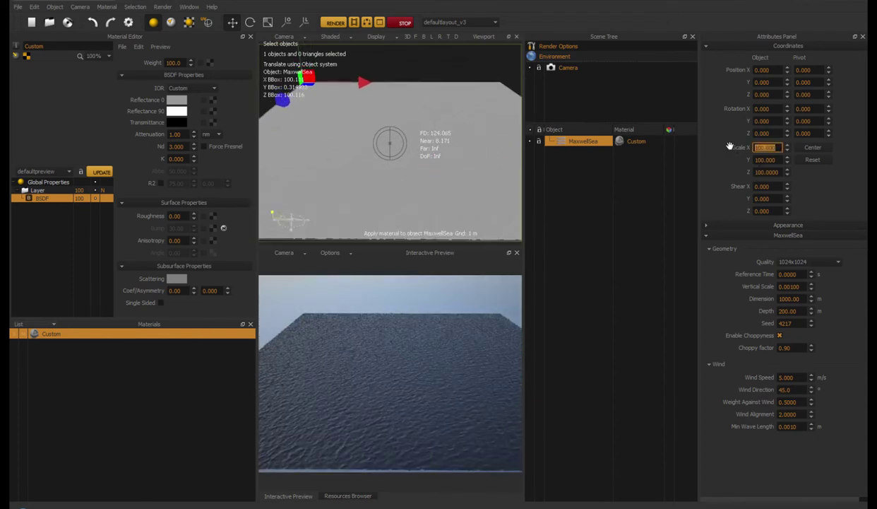
pyautogui.write('500')
pyautogui.press('Return')
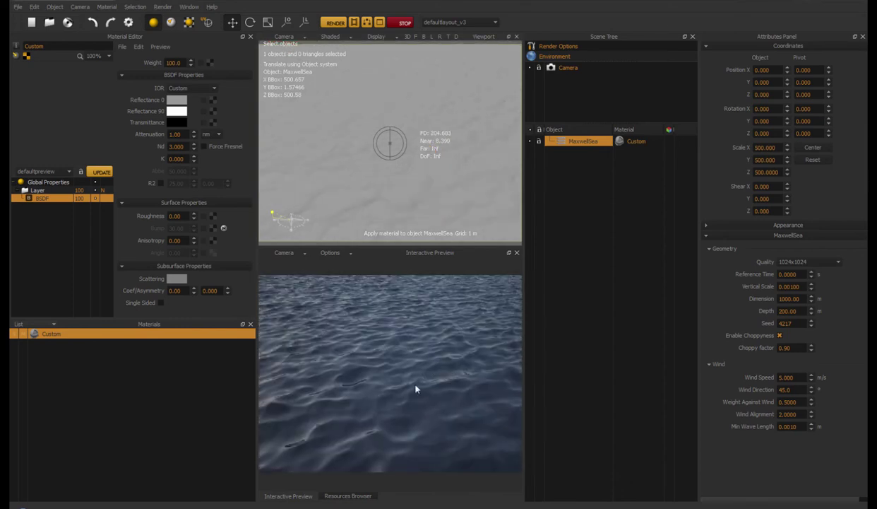
pyautogui.click(783, 377)
pyautogui.write('3')
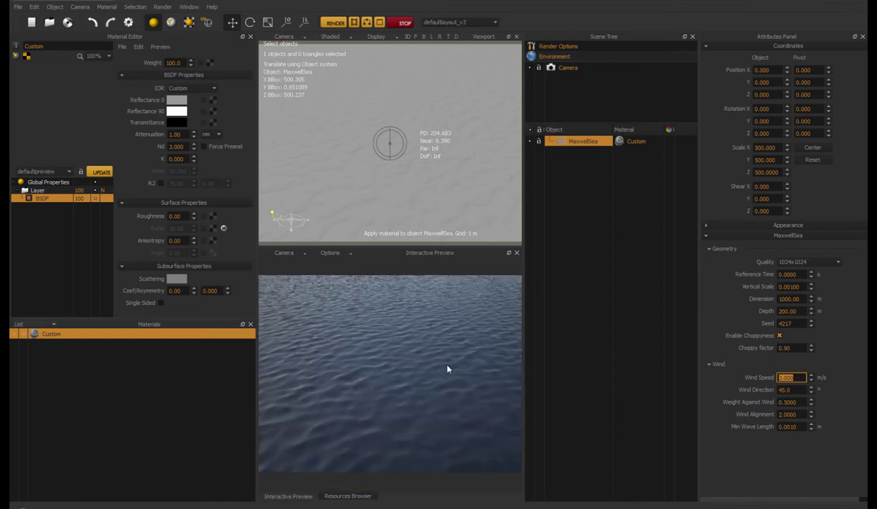
# Try a sea Quality of 2048x2048, compare the whole patch, and return the Quality to 1024x1024
pyautogui.click(807, 265)
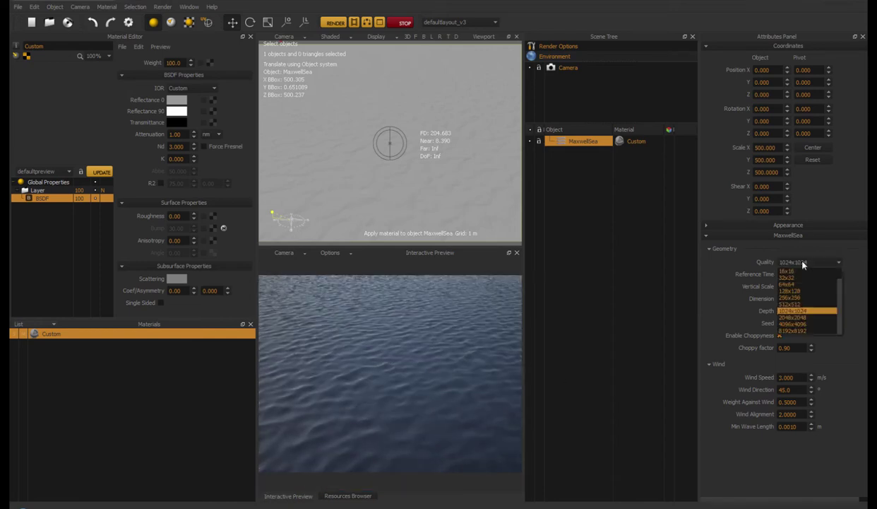
pyautogui.click(789, 320)
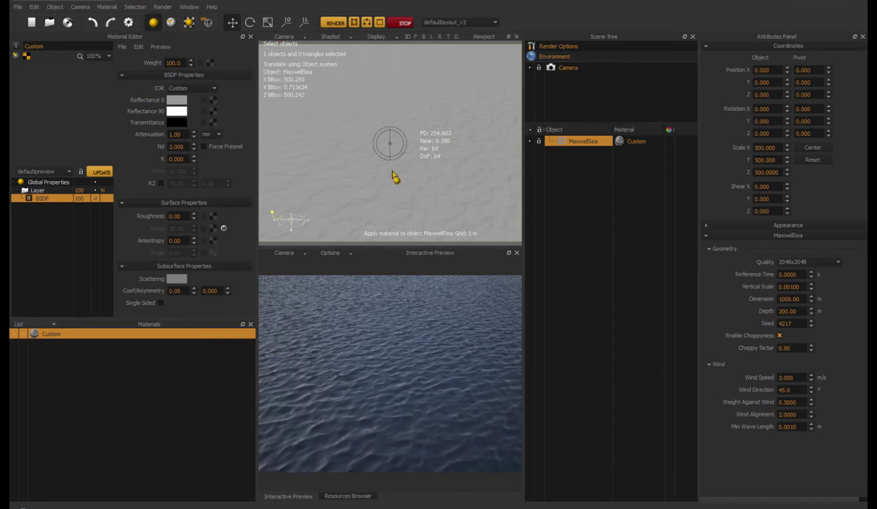
pyautogui.scroll(-3, 393, 171)
pyautogui.scroll(-3, 403, 181)
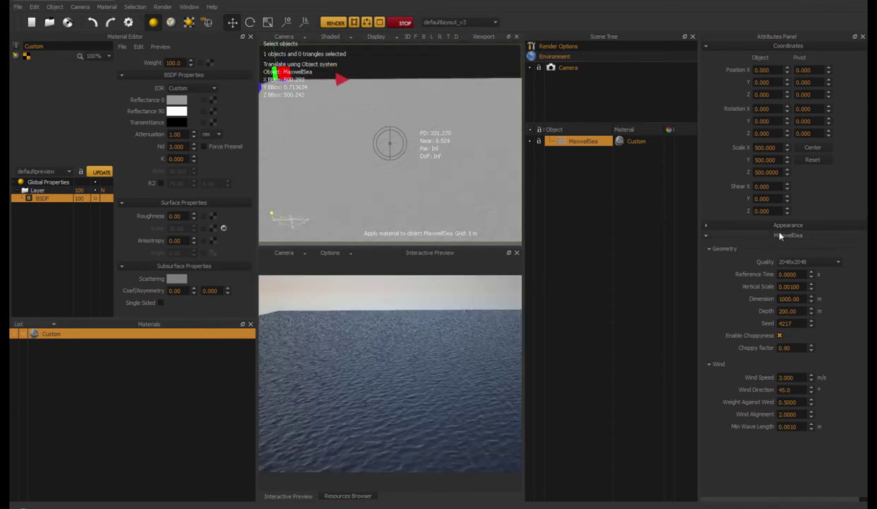
pyautogui.click(810, 262)
pyautogui.click(793, 312)
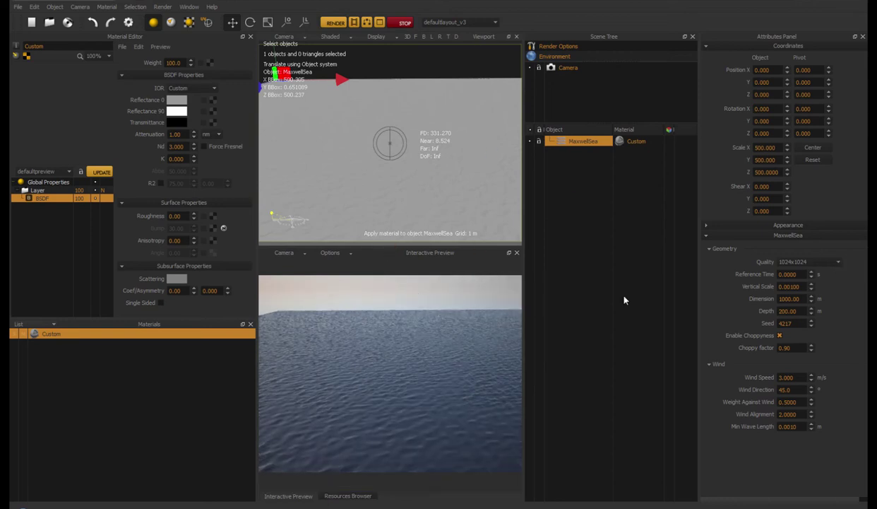
# Change the MaxwellSea object's Shading Mode so the viewport draws only its bounding box
pyautogui.click(789, 225)
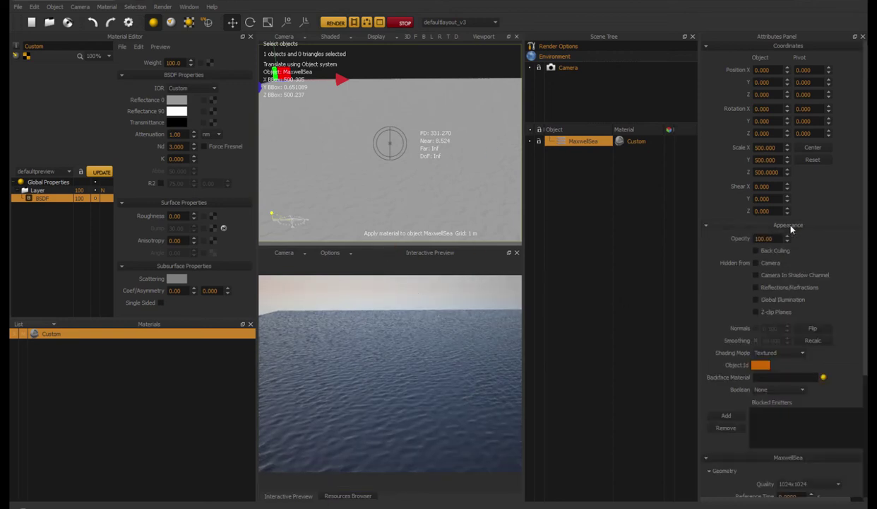
pyautogui.click(771, 353)
pyautogui.click(780, 368)
pyautogui.click(774, 225)
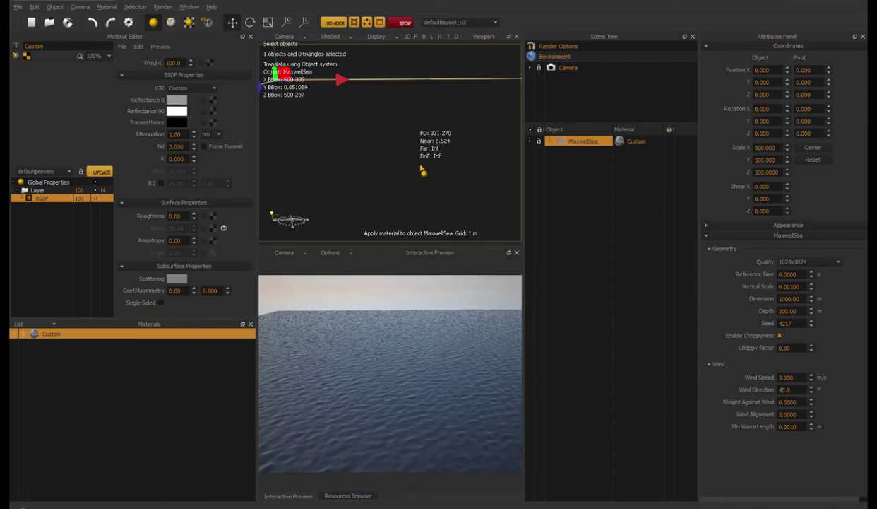
# Set the sea's Dimension to 25 m
pyautogui.moveTo(421, 168)
pyautogui.keyDown('alt'); pyautogui.mouseDown()
pyautogui.moveTo(414, 153)
pyautogui.moveTo(442, 155)
pyautogui.moveTo(421, 181)
pyautogui.mouseUp(); pyautogui.keyUp('alt')
pyautogui.keyDown('alt'); pyautogui.moveTo(422, 181); pyautogui.dragTo(406, 165, button='middle'); pyautogui.keyUp('alt')
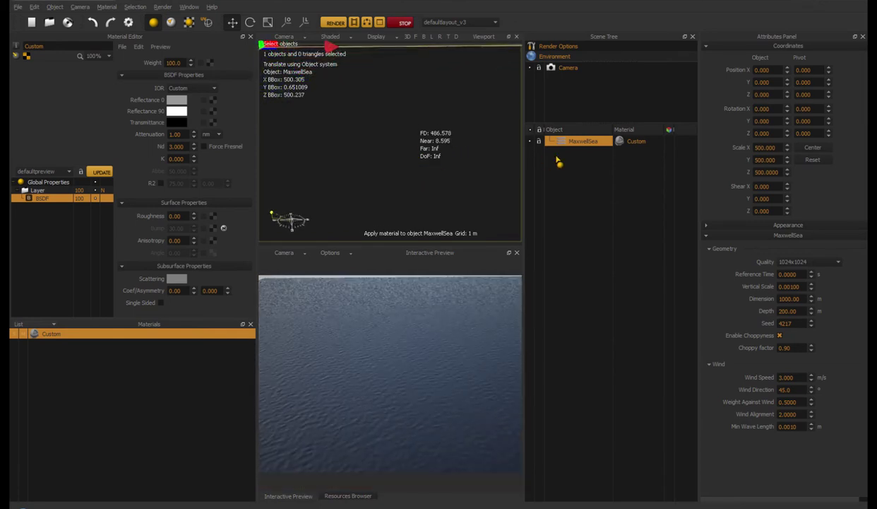
pyautogui.scroll(-2, 440, 164)
pyautogui.keyDown('alt'); pyautogui.moveTo(438, 162); pyautogui.dragTo(417, 132, button='middle'); pyautogui.keyUp('alt')
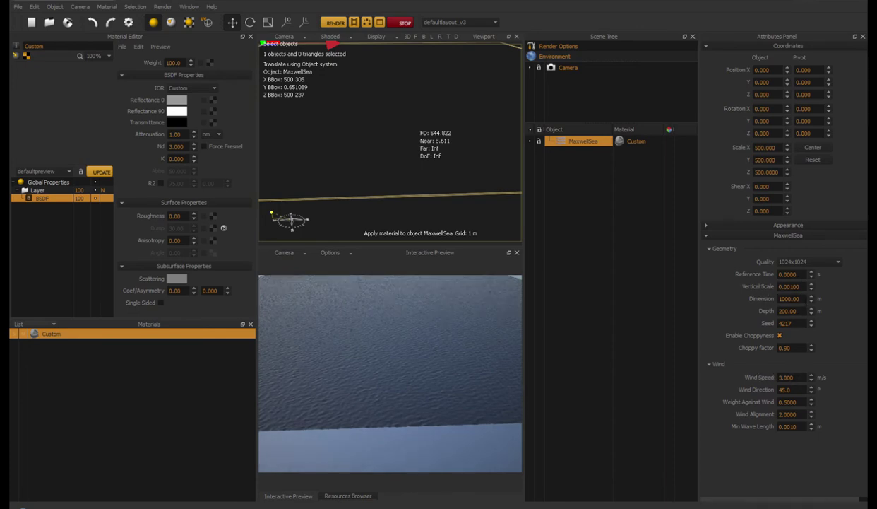
pyautogui.doubleClick(790, 298)
pyautogui.write('25')
pyautogui.press('Return')
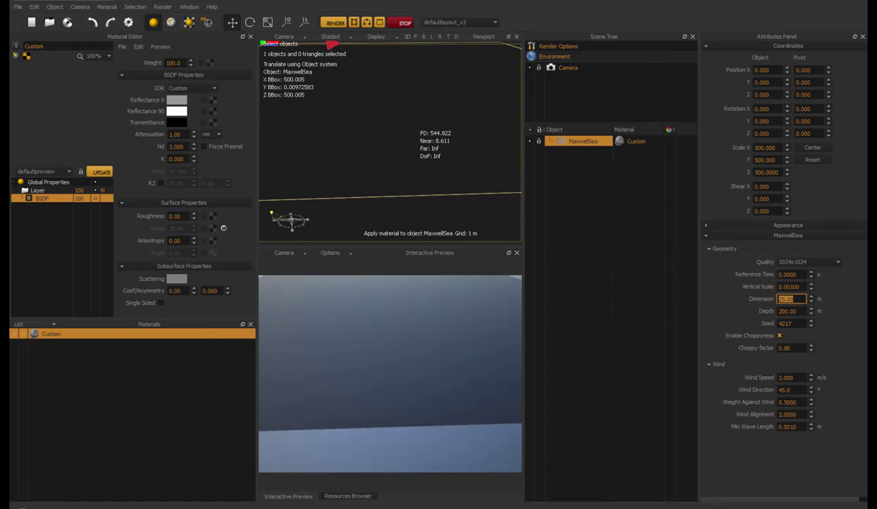
# Set the Vertical Scale of the 25 m sea to 10
pyautogui.click(783, 286)
pyautogui.write('10')
pyautogui.press('Return')
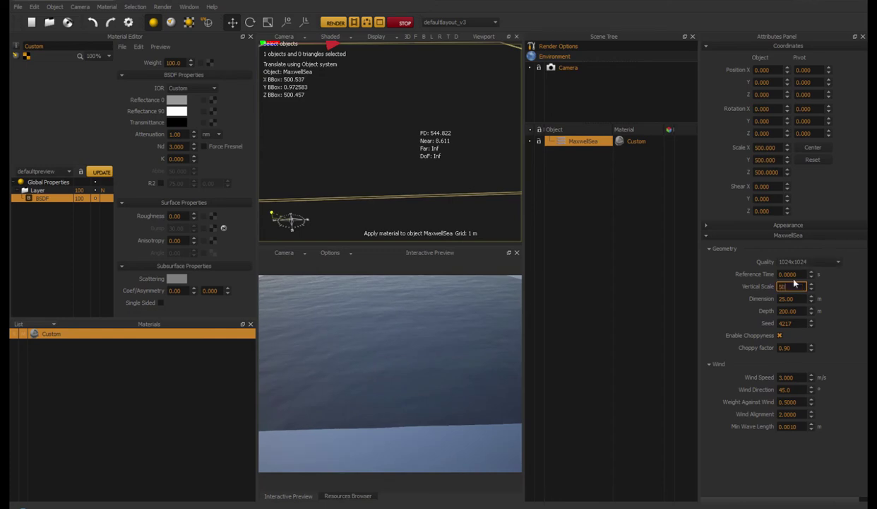
# Apply a Vertical Scale of 50 to the 25 m sea and check the waves from a different angle
pyautogui.press('Return')
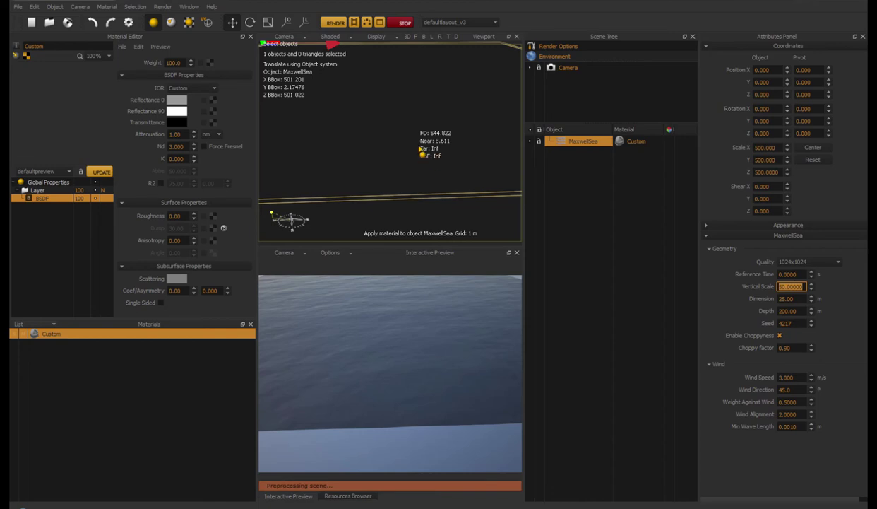
pyautogui.click(381, 40)
pyautogui.click(366, 51)
pyautogui.moveTo(417, 126)
pyautogui.keyDown('alt'); pyautogui.mouseDown(button='middle')
pyautogui.moveTo(420, 136)
pyautogui.moveTo(427, 130)
pyautogui.mouseUp(button='middle'); pyautogui.keyUp('alt')
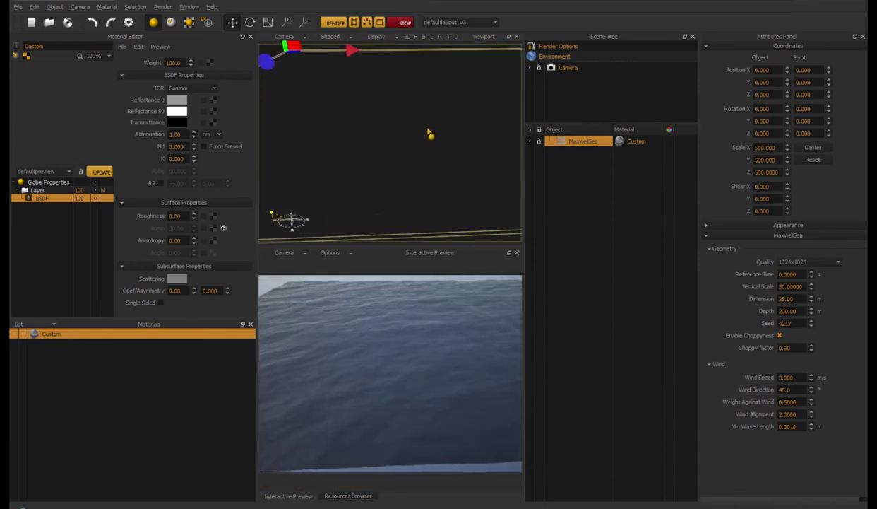
pyautogui.keyDown('alt'); pyautogui.moveTo(421, 145); pyautogui.dragTo(407, 143); pyautogui.keyUp('alt')
# Raise the Vertical Scale of the 25 m sea to 500
pyautogui.doubleClick(783, 286)
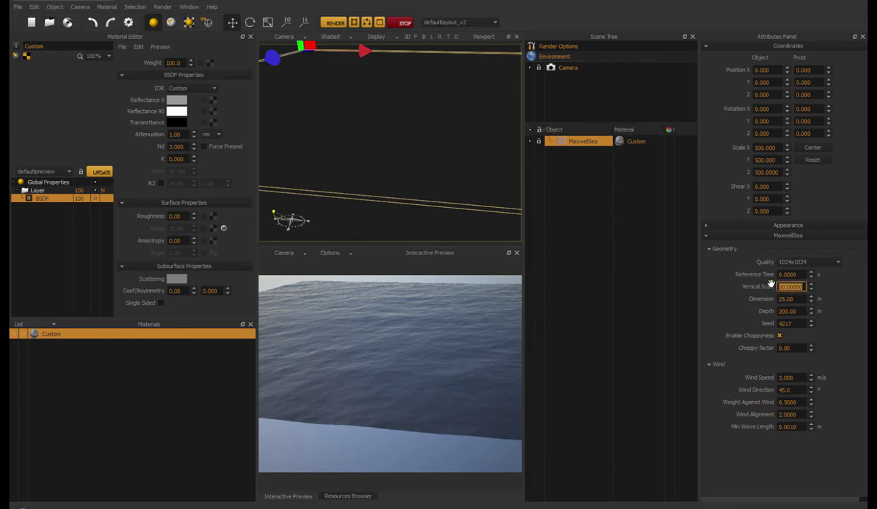
pyautogui.write('500')
pyautogui.press('Return')
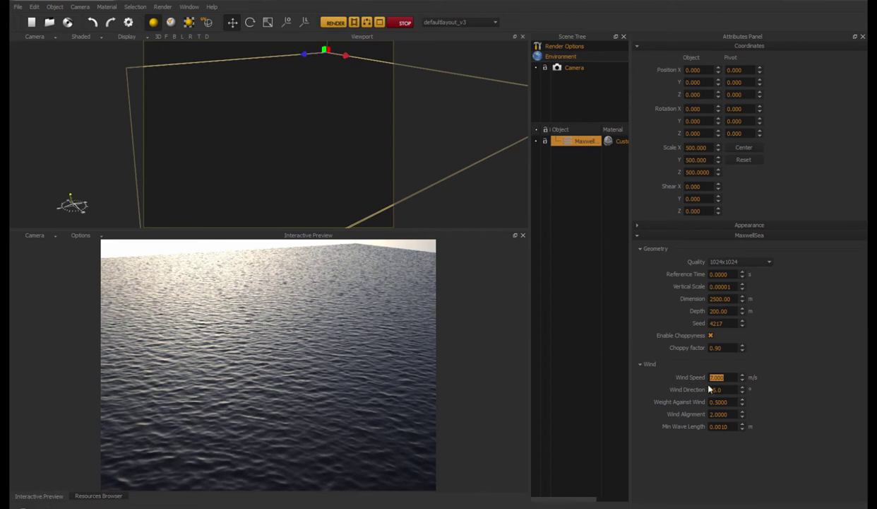
# Set the Wind Speed of the 2500 m sea to 10 m/s and view its waves up close in the preview
pyautogui.press('Tab')
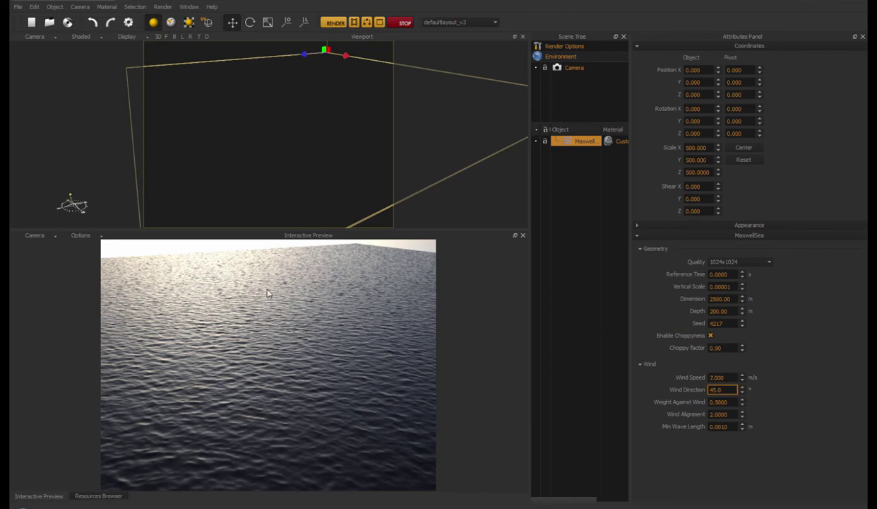
pyautogui.doubleClick(721, 377)
pyautogui.write('10')
pyautogui.press('Return')
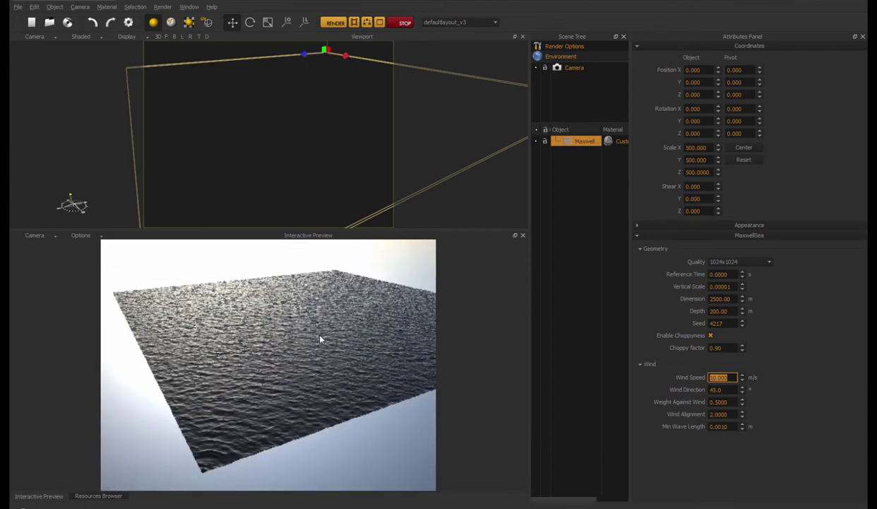
pyautogui.keyDown('alt'); pyautogui.moveTo(318, 335); pyautogui.dragTo(308, 382); pyautogui.keyUp('alt')
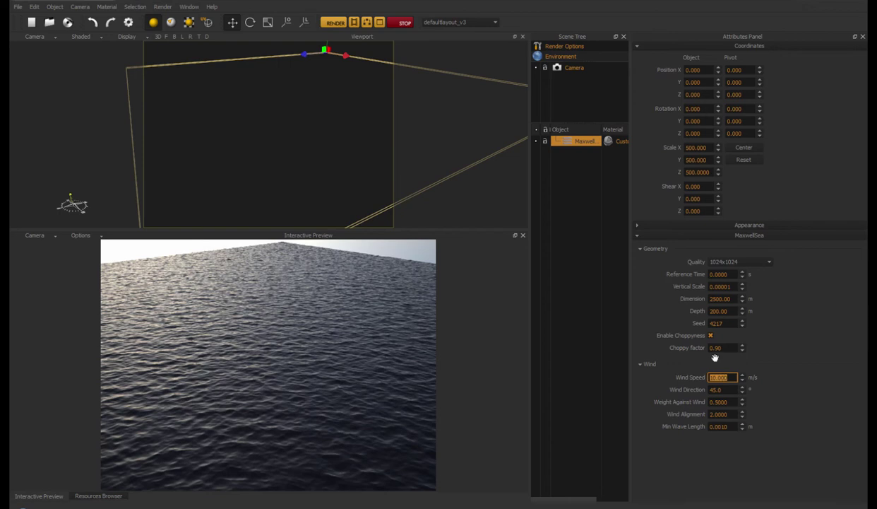
# Try a Vertical Scale of 0.00003 on the 2500 m sea, and raise it to 0.00005
pyautogui.click(729, 286)
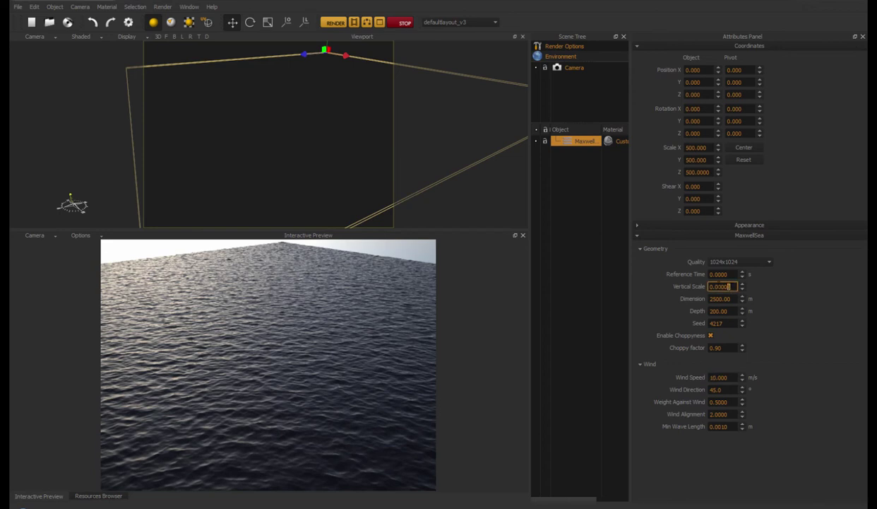
pyautogui.write('3')
pyautogui.press('Return')
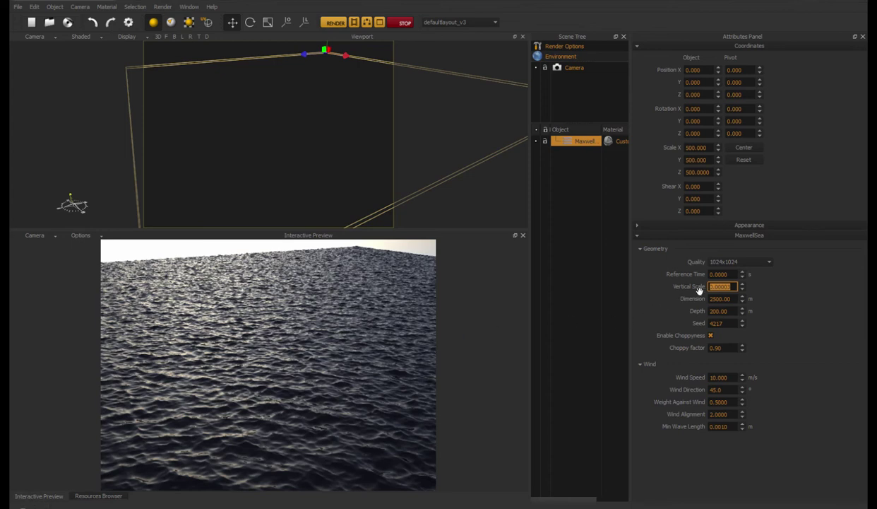
pyautogui.moveTo(731, 286); pyautogui.dragTo(727, 288)
pyautogui.write('5')
pyautogui.press('Return')
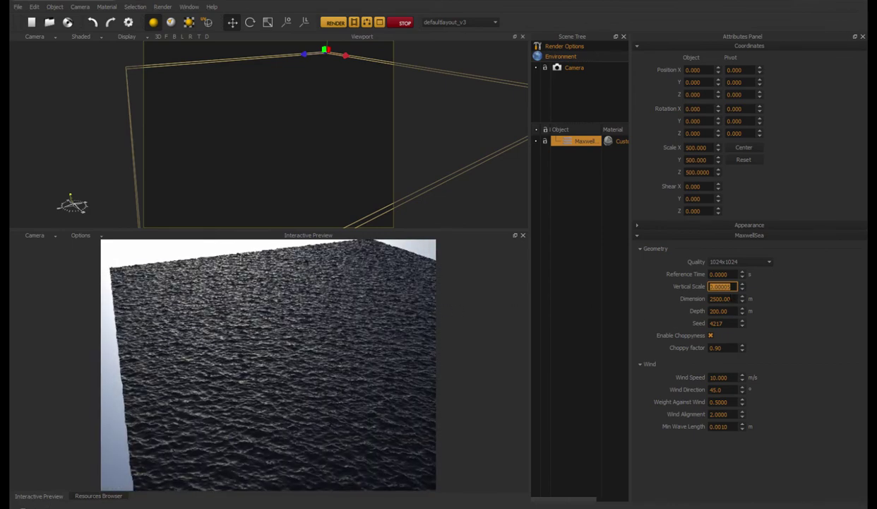
# Set the sea's Dimension to 2000 m and its Quality to 512x512
pyautogui.press('Tab')
pyautogui.write('2000')
pyautogui.press('Return')
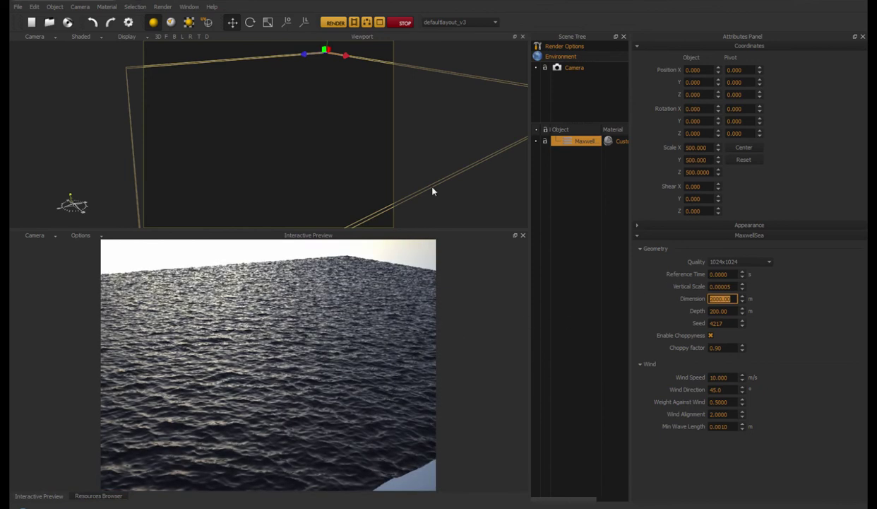
pyautogui.click(742, 262)
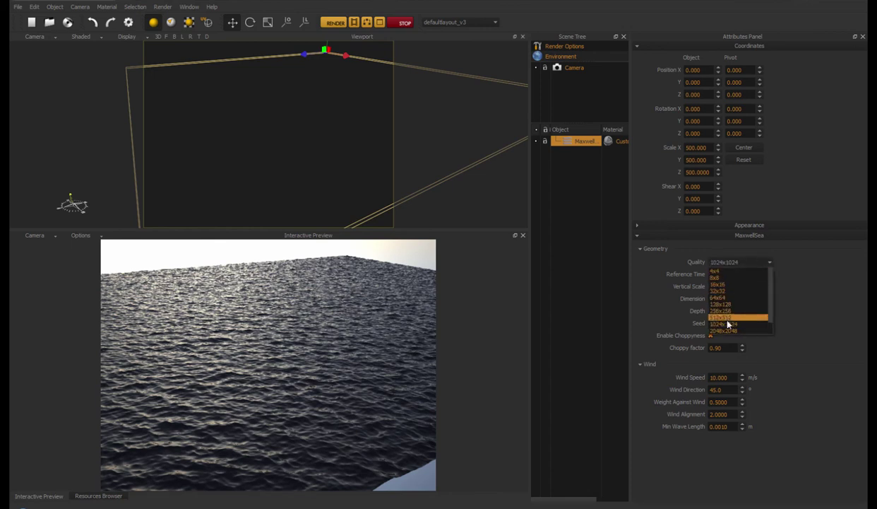
pyautogui.click(728, 320)
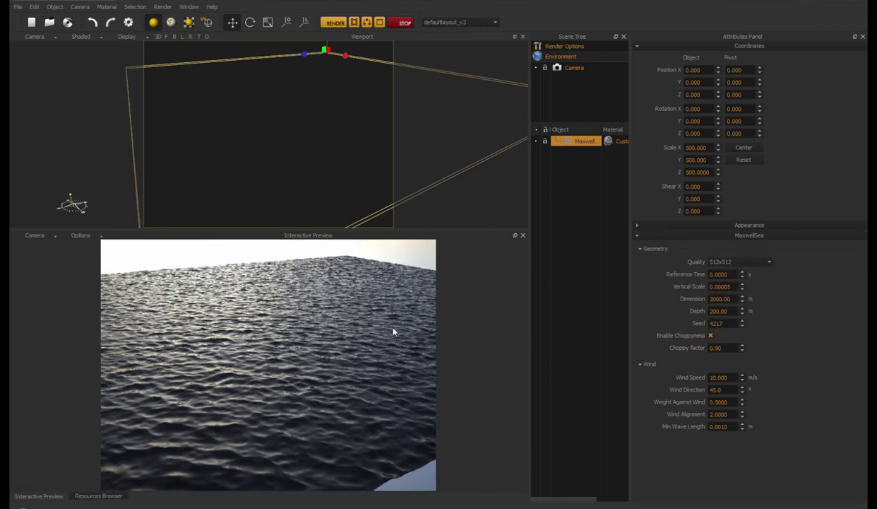
# Try a sea Dimension of 500 m, and reduce it to 25 m
pyautogui.click(718, 298)
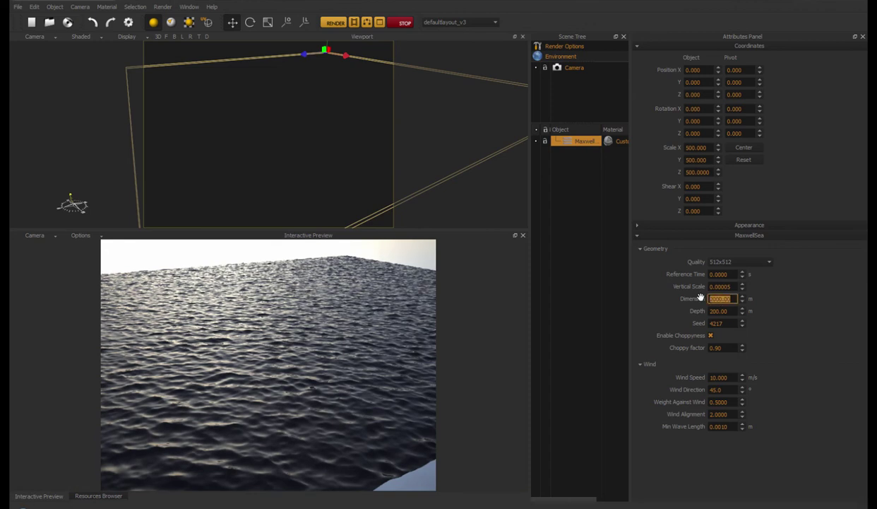
pyautogui.write('500')
pyautogui.press('Return')
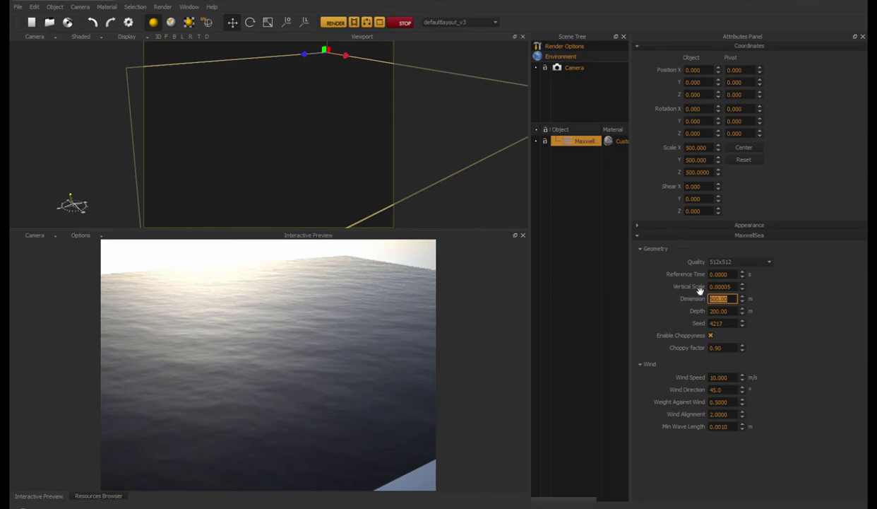
pyautogui.scroll(3, 682, 279)
pyautogui.write('25')
pyautogui.press('Return')
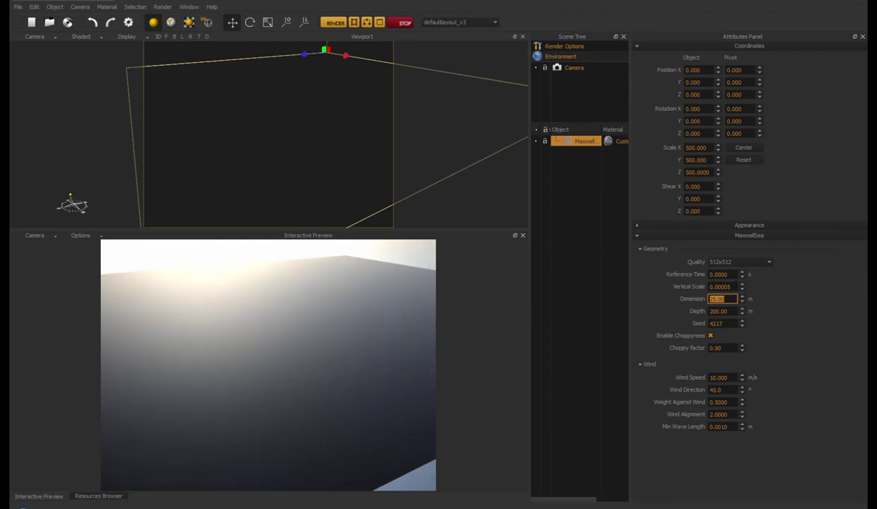
# Raise the Vertical Scale of the 25 m sea through 5 and 50 to 250, and inspect the whole patch from several angles
pyautogui.moveTo(729, 286); pyautogui.dragTo(689, 280)
pyautogui.write('5')
pyautogui.press('Return')
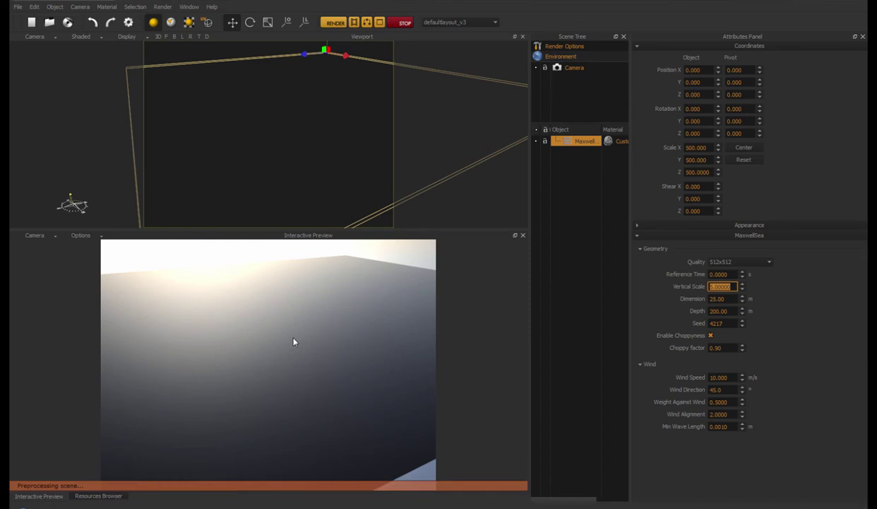
pyautogui.write('50')
pyautogui.press('Return')
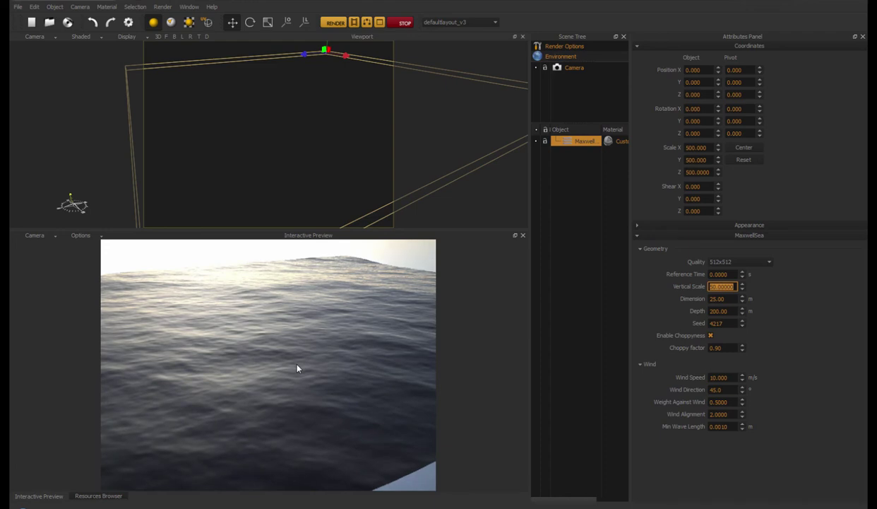
pyautogui.scroll(-2, 315, 352)
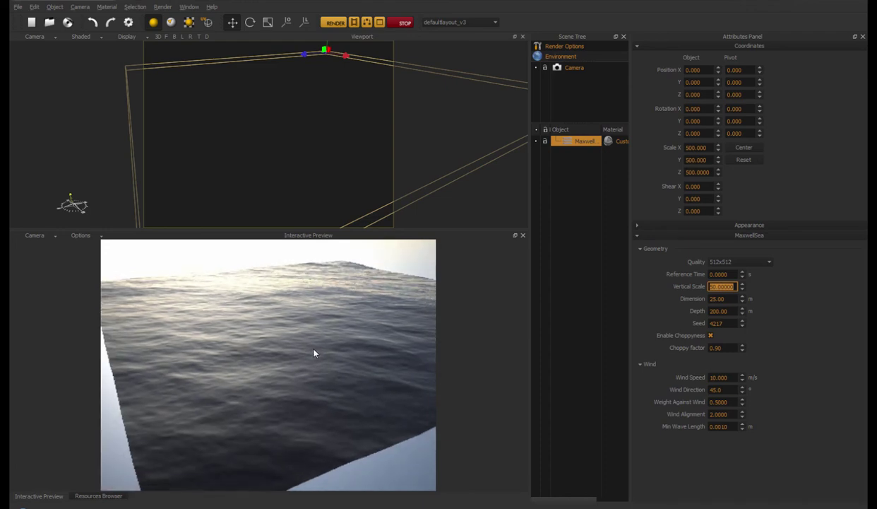
pyautogui.scroll(1, 315, 350)
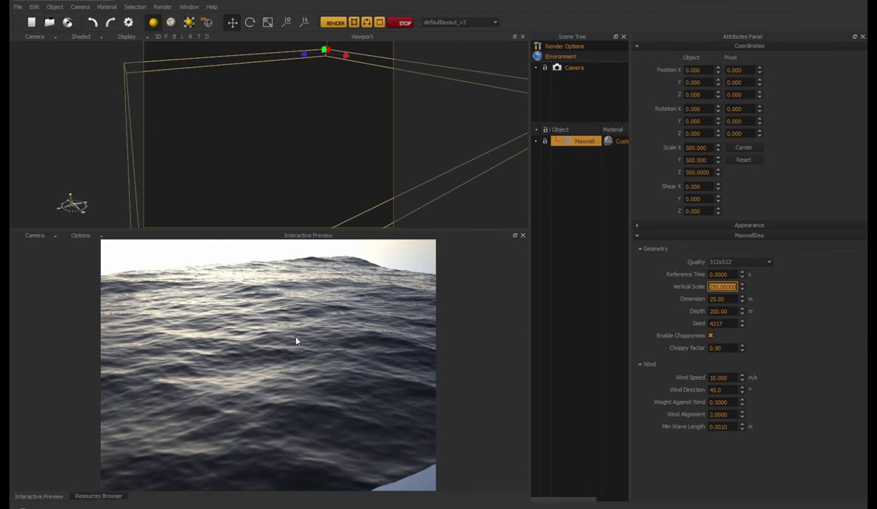
pyautogui.keyDown('alt'); pyautogui.moveTo(325, 358); pyautogui.dragTo(271, 378, button='right'); pyautogui.keyUp('alt')
pyautogui.keyDown('alt'); pyautogui.moveTo(270, 377); pyautogui.dragTo(300, 371); pyautogui.keyUp('alt')
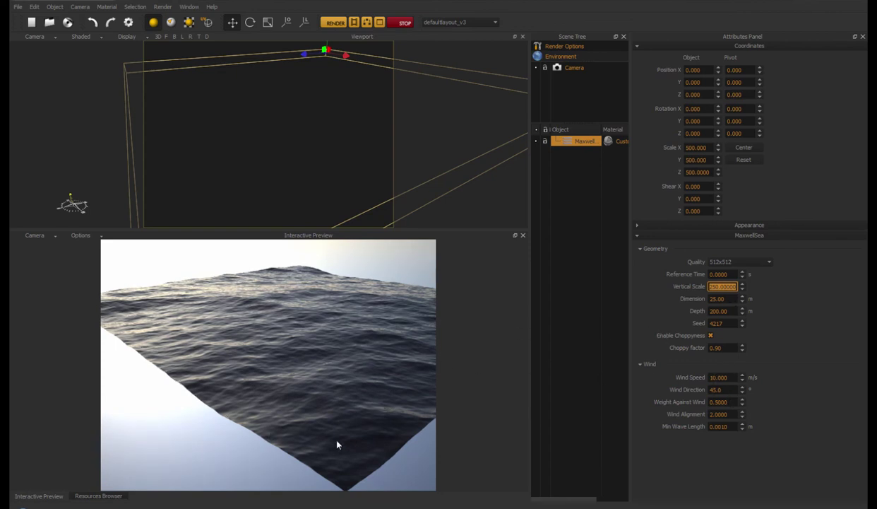
pyautogui.scroll(-3, 365, 336)
pyautogui.keyDown('alt'); pyautogui.moveTo(312, 351); pyautogui.dragTo(117, 333); pyautogui.keyUp('alt')
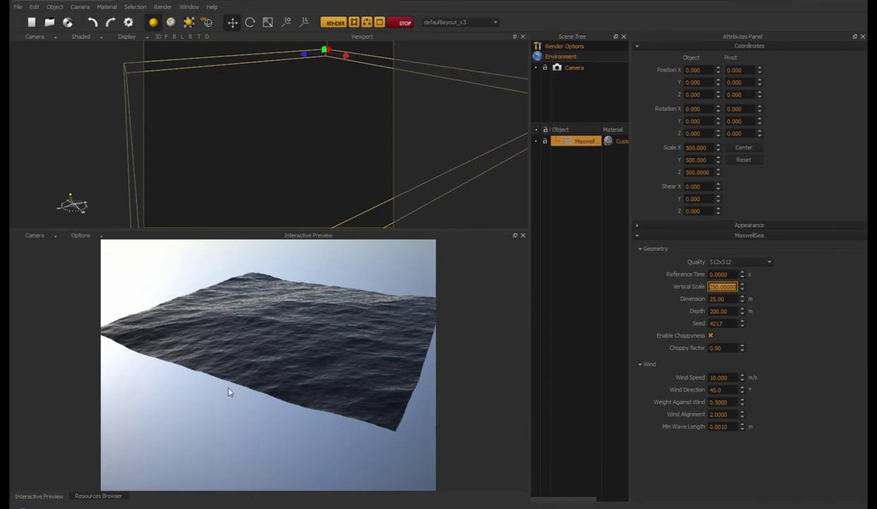
pyautogui.moveTo(340, 341); pyautogui.dragTo(357, 319)
# Set the Wind Speed to 3 m/s and inspect the whole sea patch in the preview
pyautogui.click(713, 376)
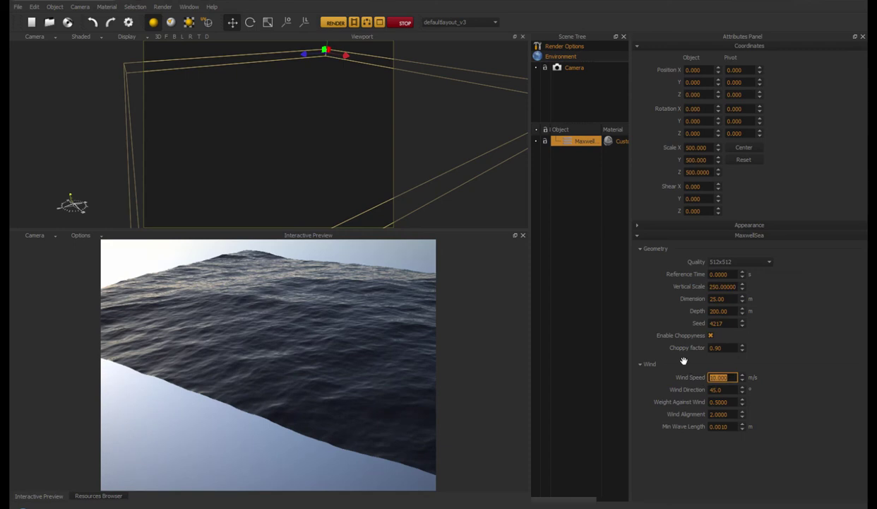
pyautogui.write('3')
pyautogui.press('Return')
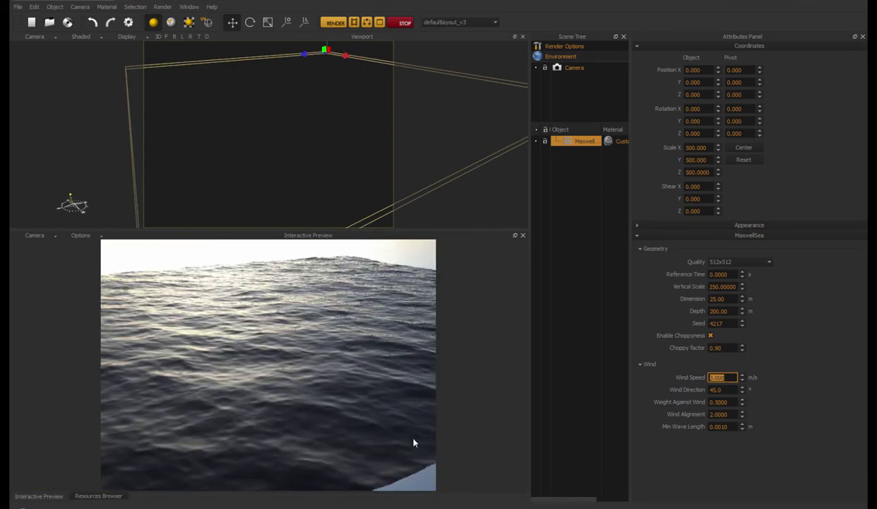
pyautogui.scroll(-3, 347, 353)
pyautogui.keyDown('alt'); pyautogui.moveTo(342, 358); pyautogui.dragTo(321, 360); pyautogui.keyUp('alt')
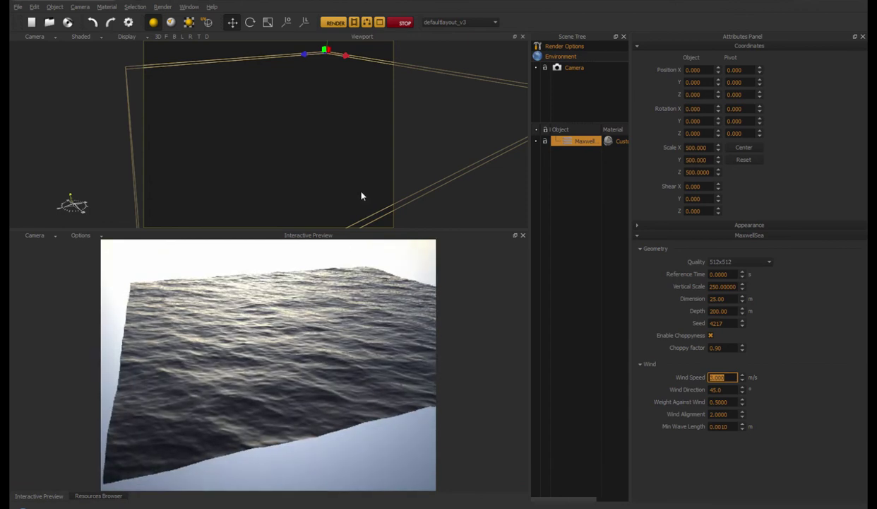
pyautogui.keyDown('alt'); pyautogui.moveTo(356, 163); pyautogui.dragTo(302, 149); pyautogui.keyUp('alt')
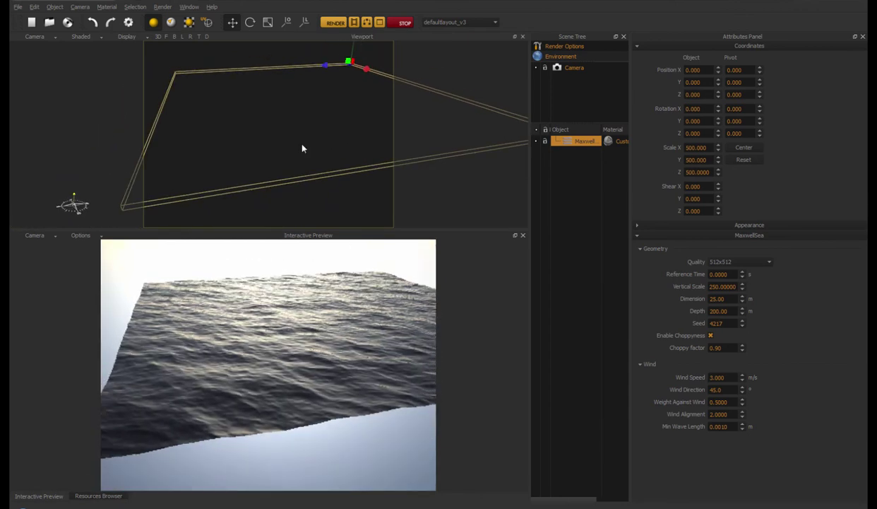
# Reduce the Wind Speed to 1 m/s and look at the smaller waves up close in the preview
pyautogui.moveTo(729, 378); pyautogui.dragTo(706, 378)
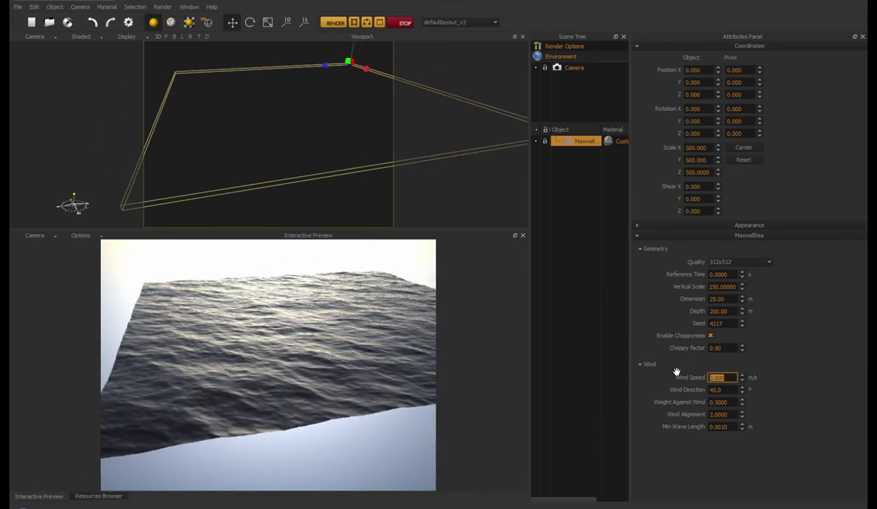
pyautogui.write('1')
pyautogui.press('Return')
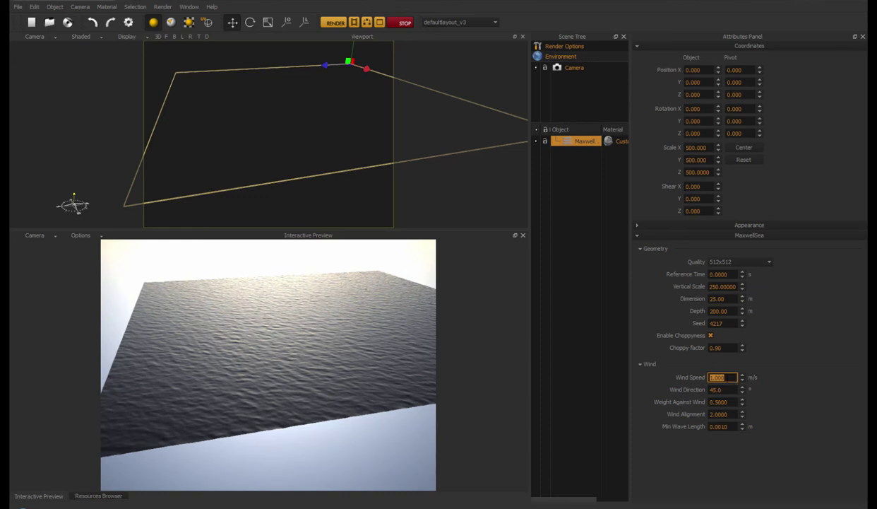
pyautogui.keyDown('alt'); pyautogui.moveTo(192, 324); pyautogui.dragTo(384, 325); pyautogui.keyUp('alt')
pyautogui.scroll(3, 252, 308)
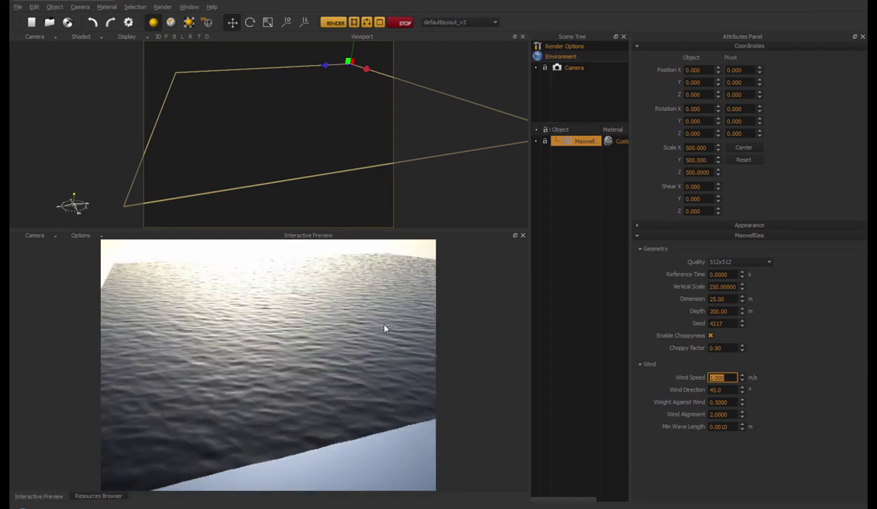
# Reduce the Wind Speed to 0.7 m/s
pyautogui.doubleClick(720, 377)
pyautogui.write('.')
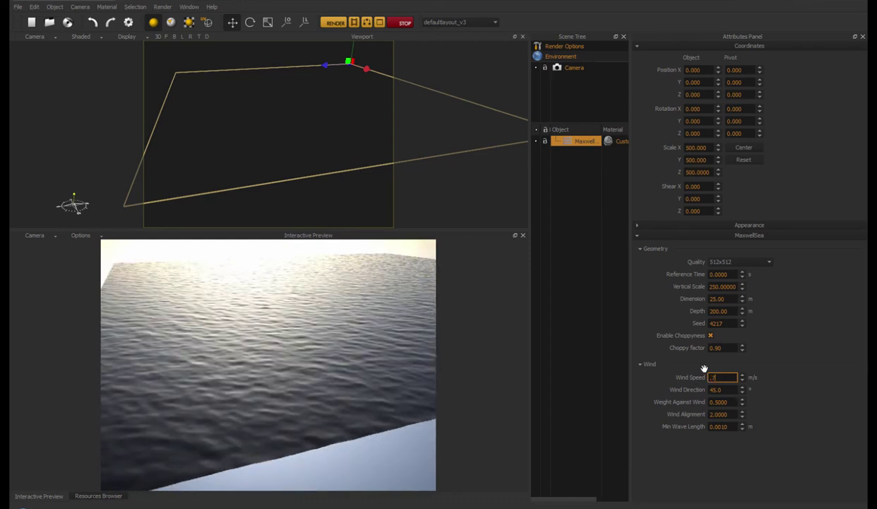
pyautogui.write('7')
pyautogui.press('Return')
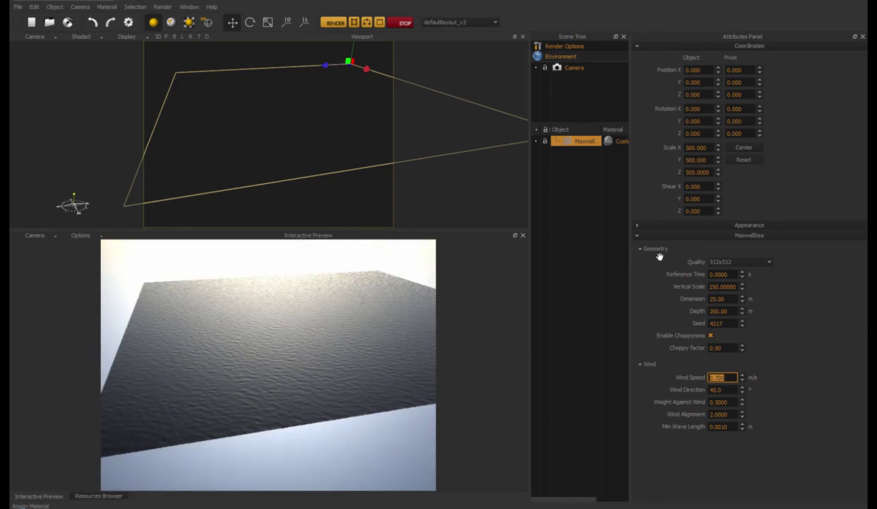
# Try a Vertical Scale of 500 on the sea, raise it to 1000, and inspect the waves up close
pyautogui.moveTo(736, 286); pyautogui.dragTo(682, 282)
pyautogui.write('500')
pyautogui.press('Return')
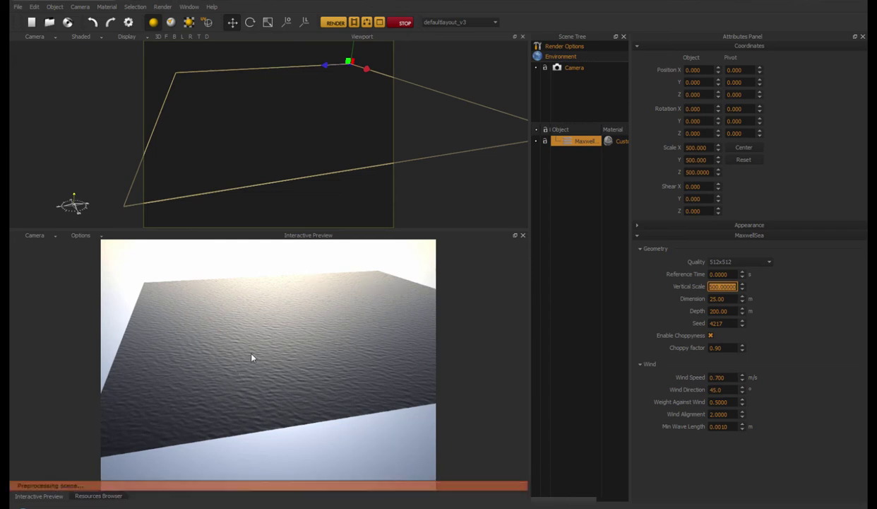
pyautogui.keyDown('alt'); pyautogui.moveTo(219, 353); pyautogui.dragTo(262, 322); pyautogui.keyUp('alt')
pyautogui.scroll(3, 268, 321)
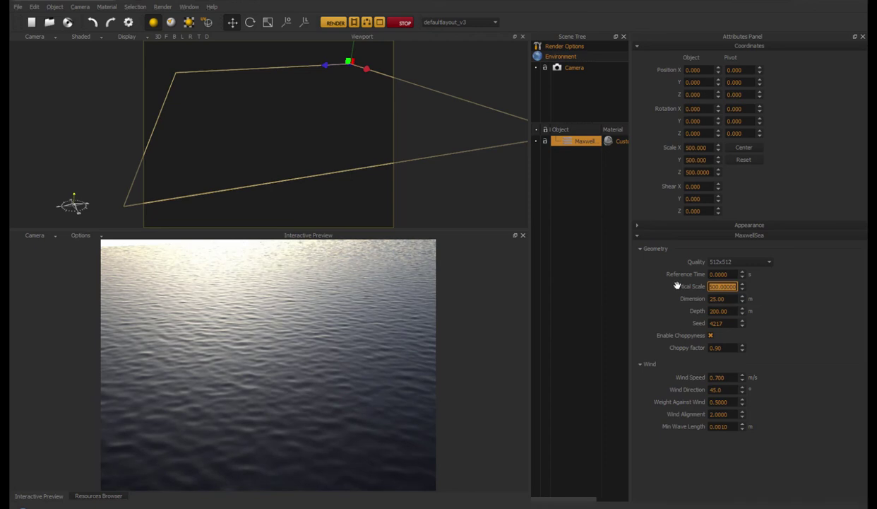
pyautogui.write('1000')
pyautogui.press('Return')
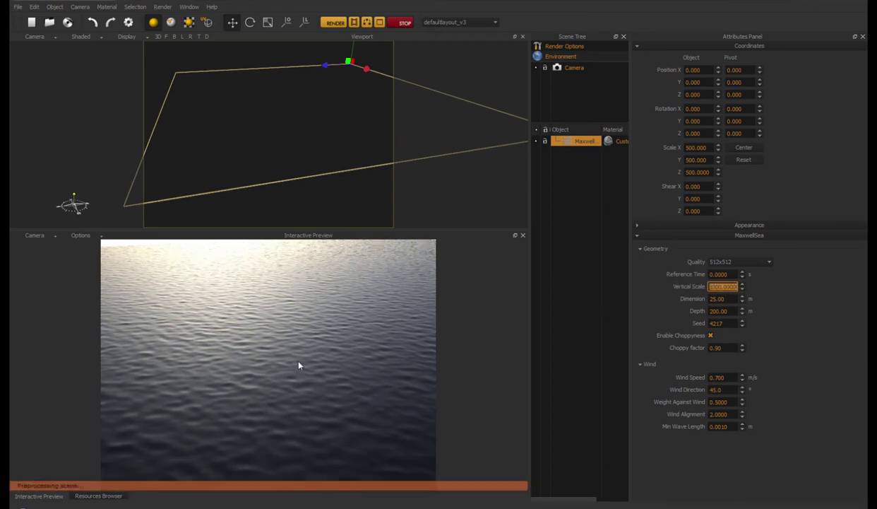
pyautogui.keyDown('alt'); pyautogui.moveTo(319, 161); pyautogui.dragTo(322, 166); pyautogui.keyUp('alt')
pyautogui.scroll(3, 331, 139)
pyautogui.scroll(-2, 327, 145)
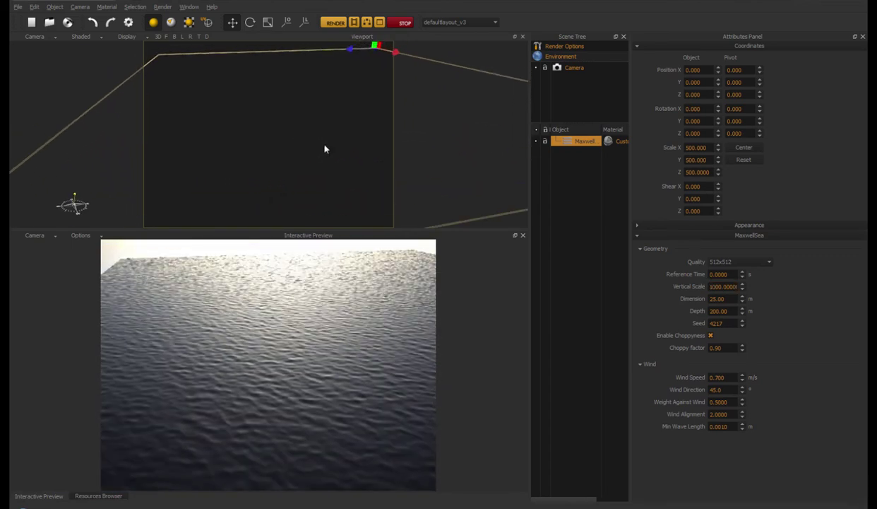
# Set the sea's Quality to 1024x1024 and its Wind Speed to 0.5 m/s, and view the patch from another side
pyautogui.click(735, 263)
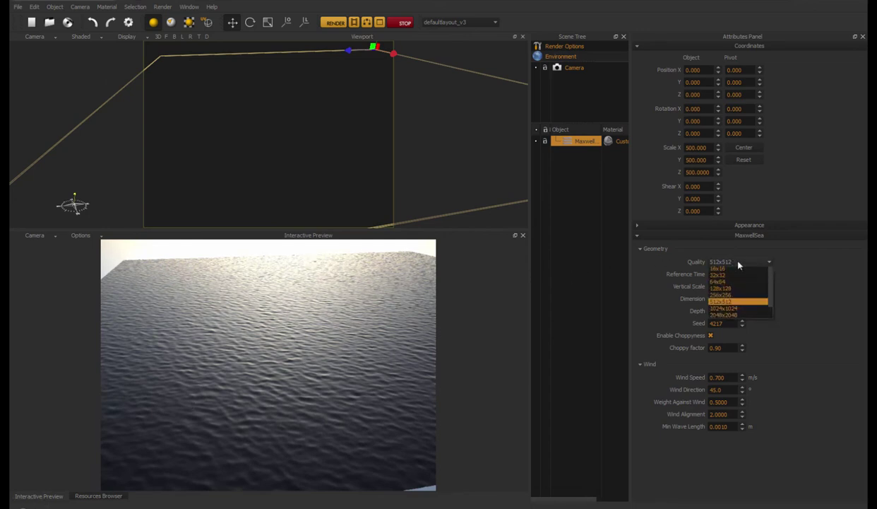
pyautogui.click(729, 325)
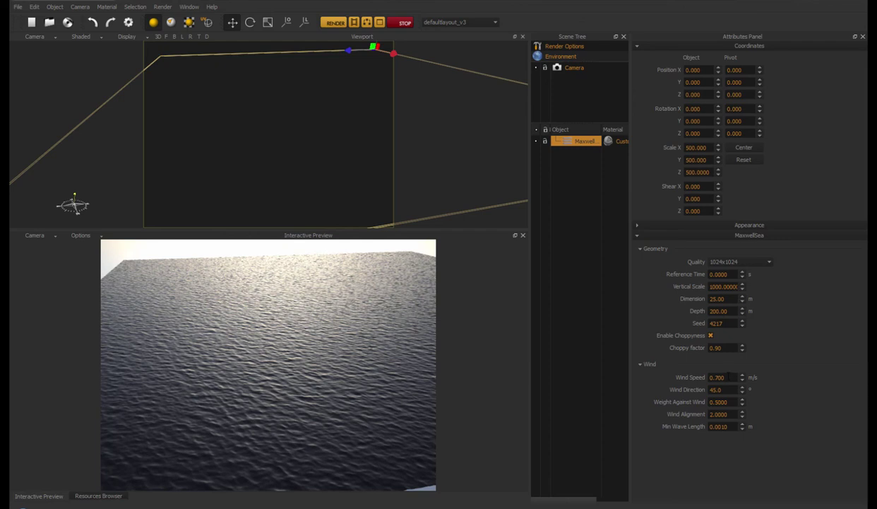
pyautogui.click(721, 378)
pyautogui.write('0.5')
pyautogui.press('Return')
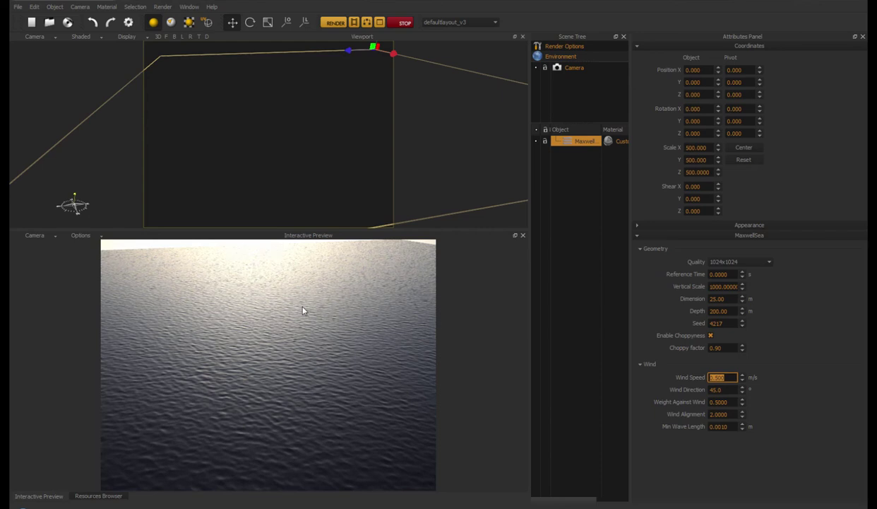
pyautogui.keyDown('alt'); pyautogui.moveTo(315, 137); pyautogui.dragTo(325, 163); pyautogui.keyUp('alt')
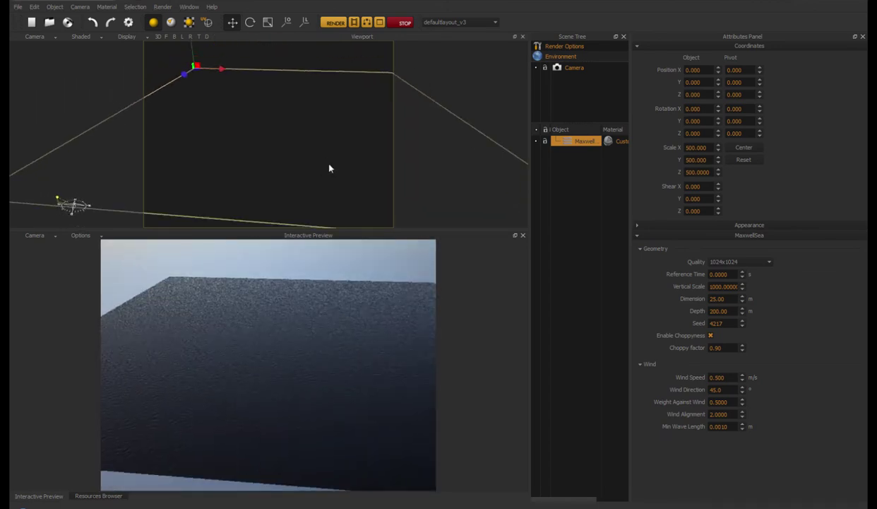